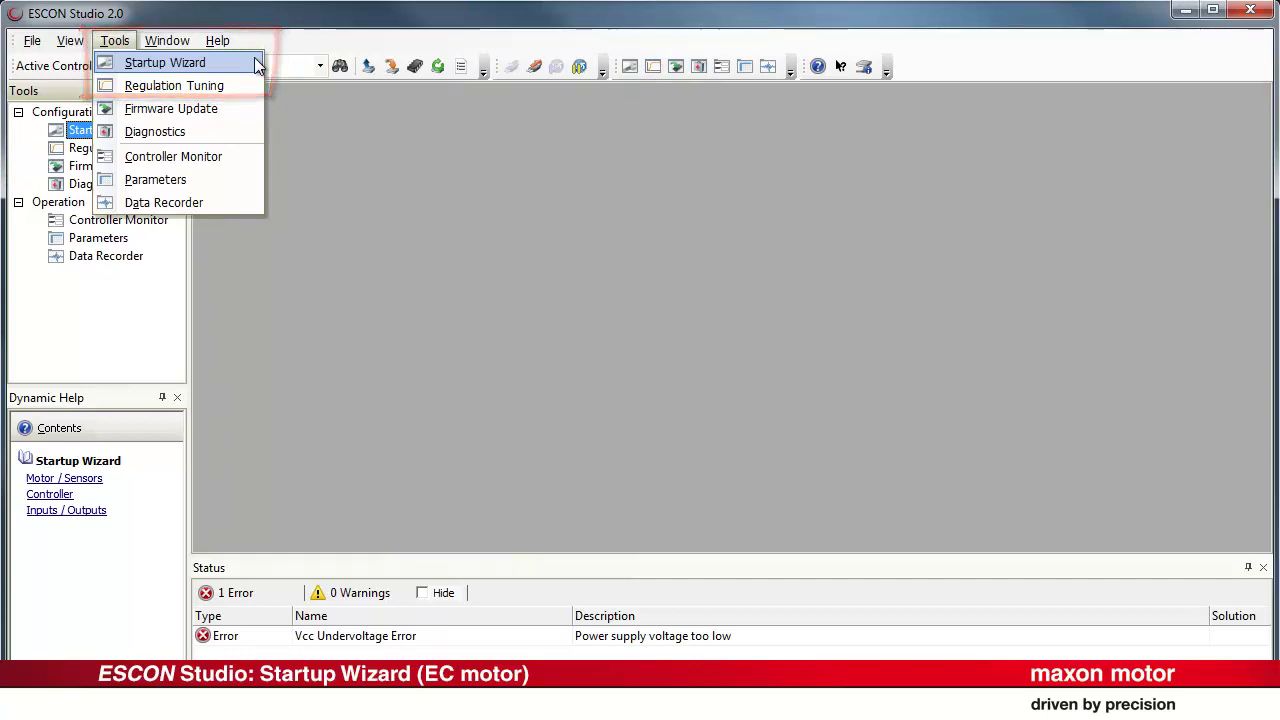
# - Start the Startup Wizard, acknowledge the safety instructions as read and proceed to the motor type selection
pyautogui.click(258, 66)
pyautogui.moveTo(837, 300); pyautogui.dragTo(837, 406)
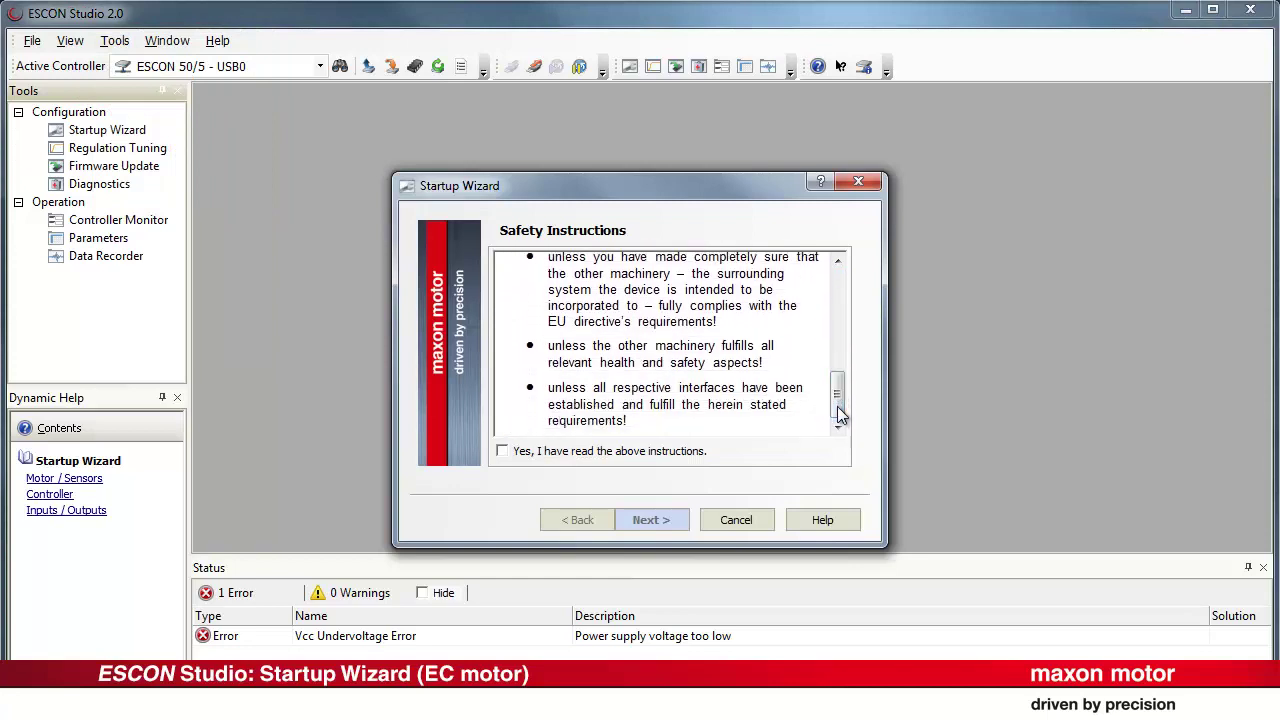
pyautogui.click(703, 457)
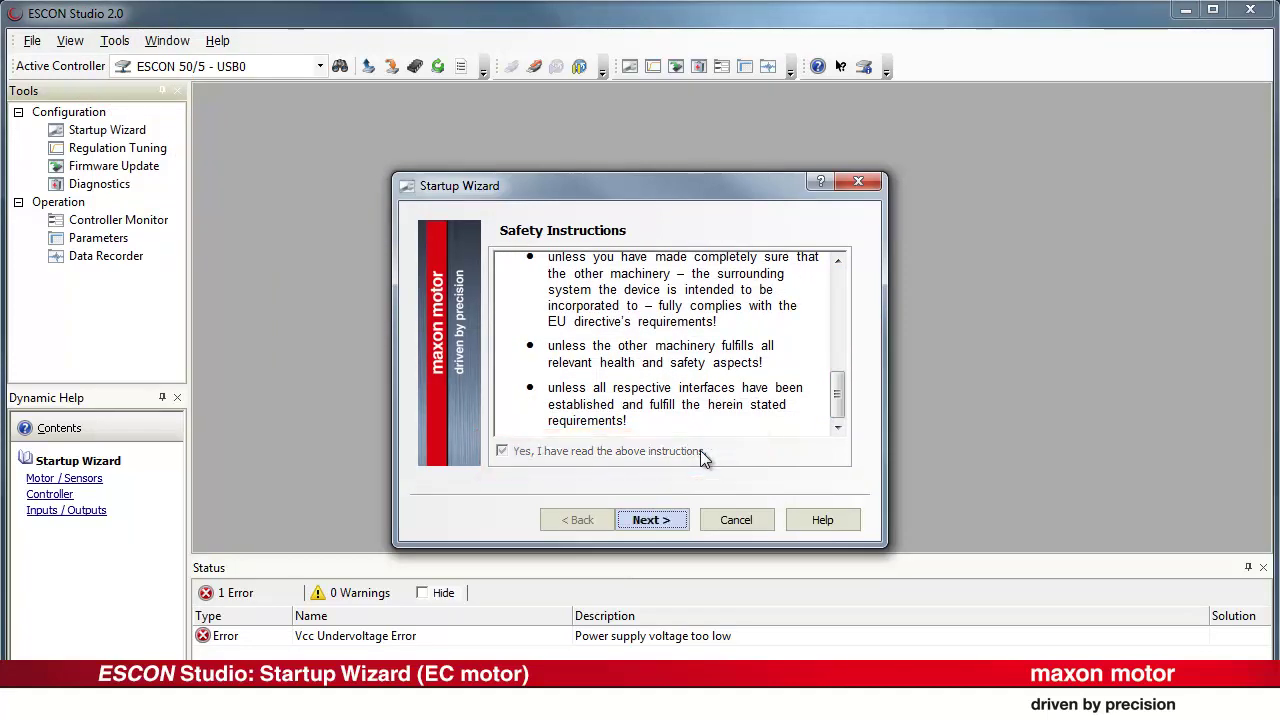
pyautogui.click(679, 525)
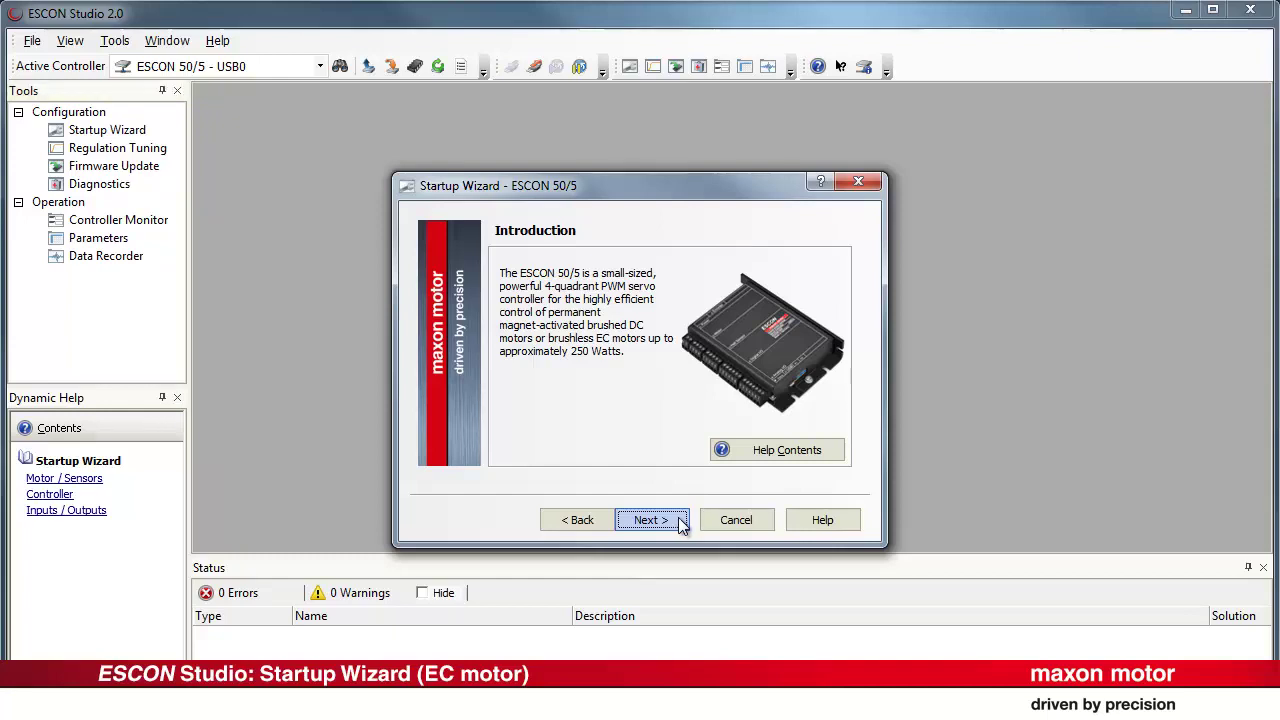
pyautogui.click(679, 525)
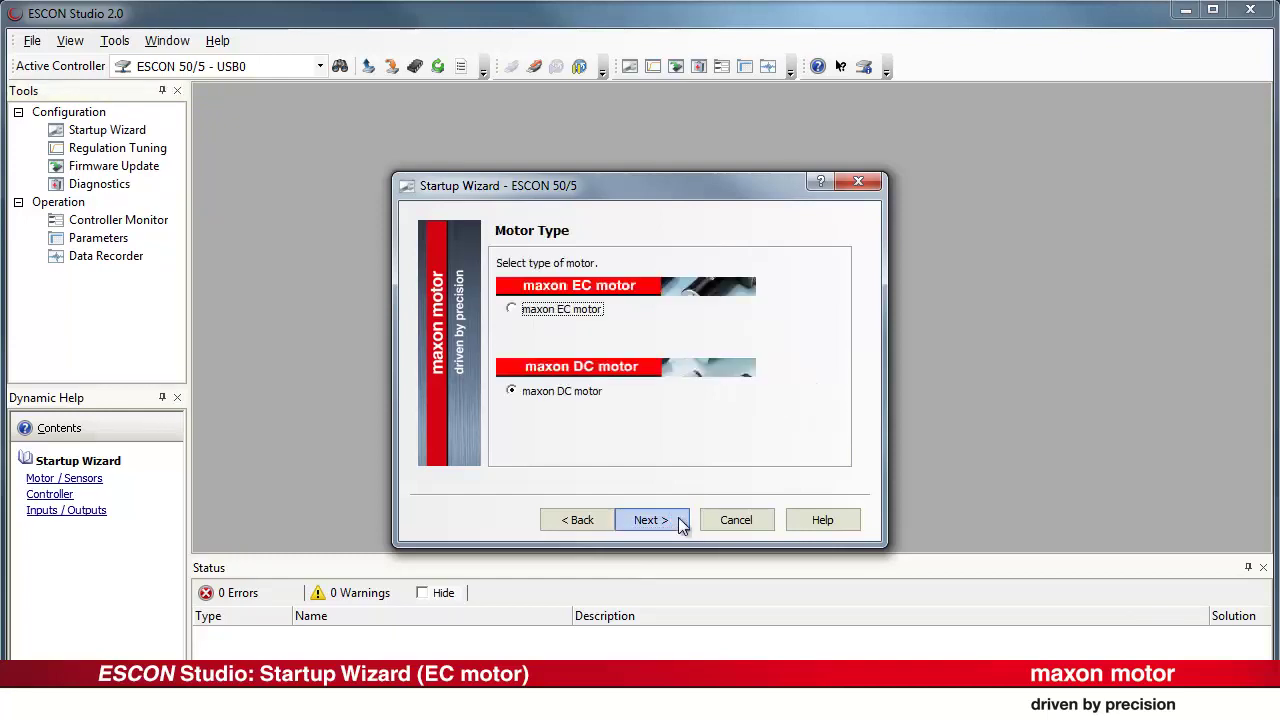
# - Choose maxon EC motor and set speed constant 4530 rpm/V, thermal time constant winding 3.9 sec and 2 pole pairs
pyautogui.click(596, 311)
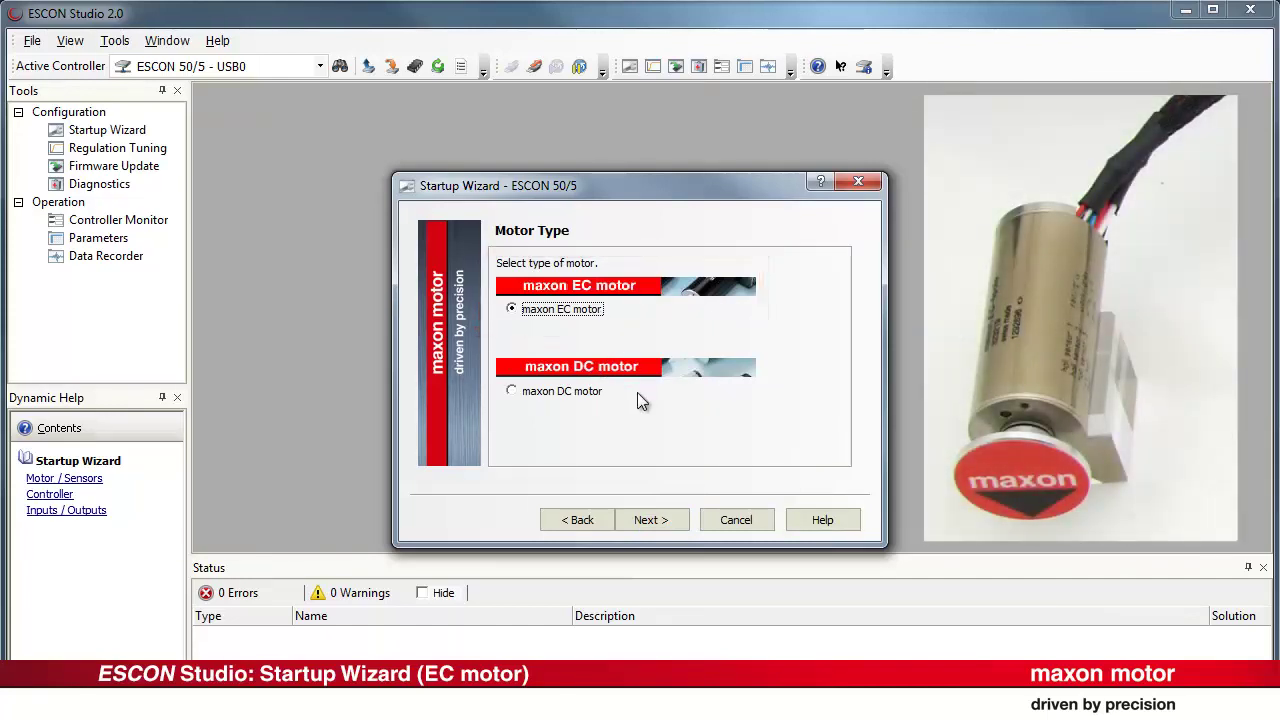
pyautogui.click(650, 520)
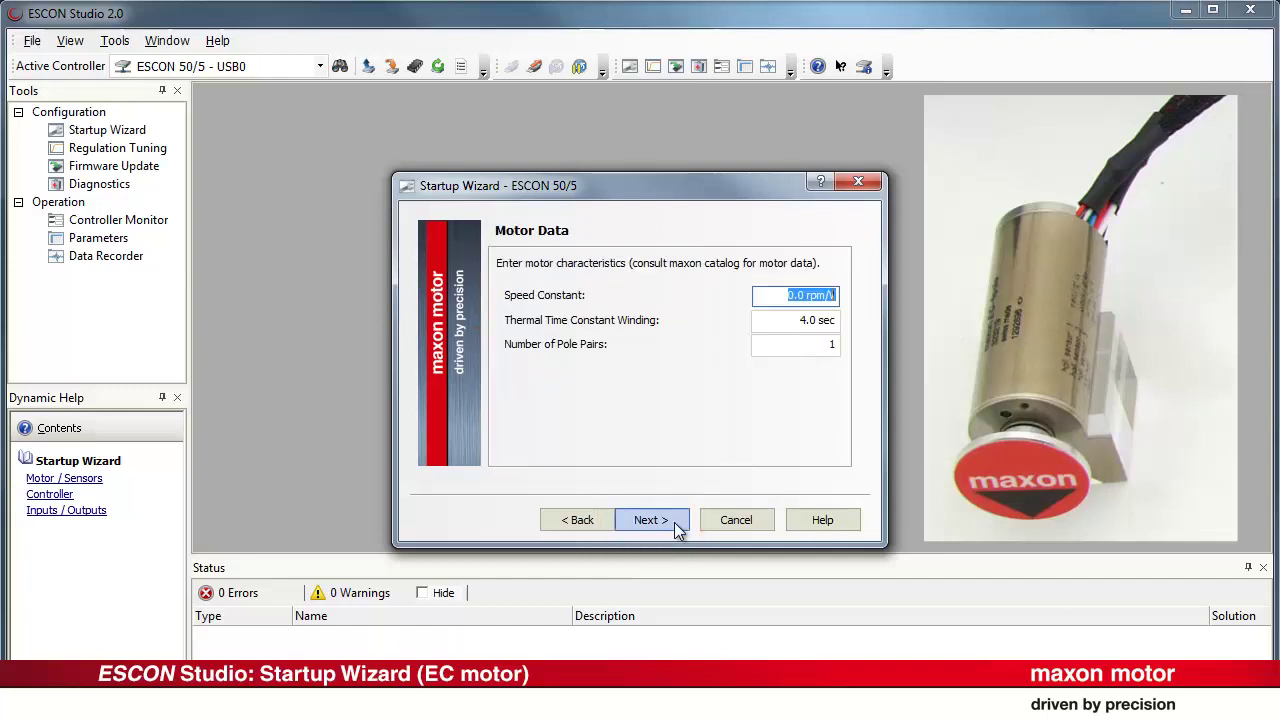
pyautogui.write('453')
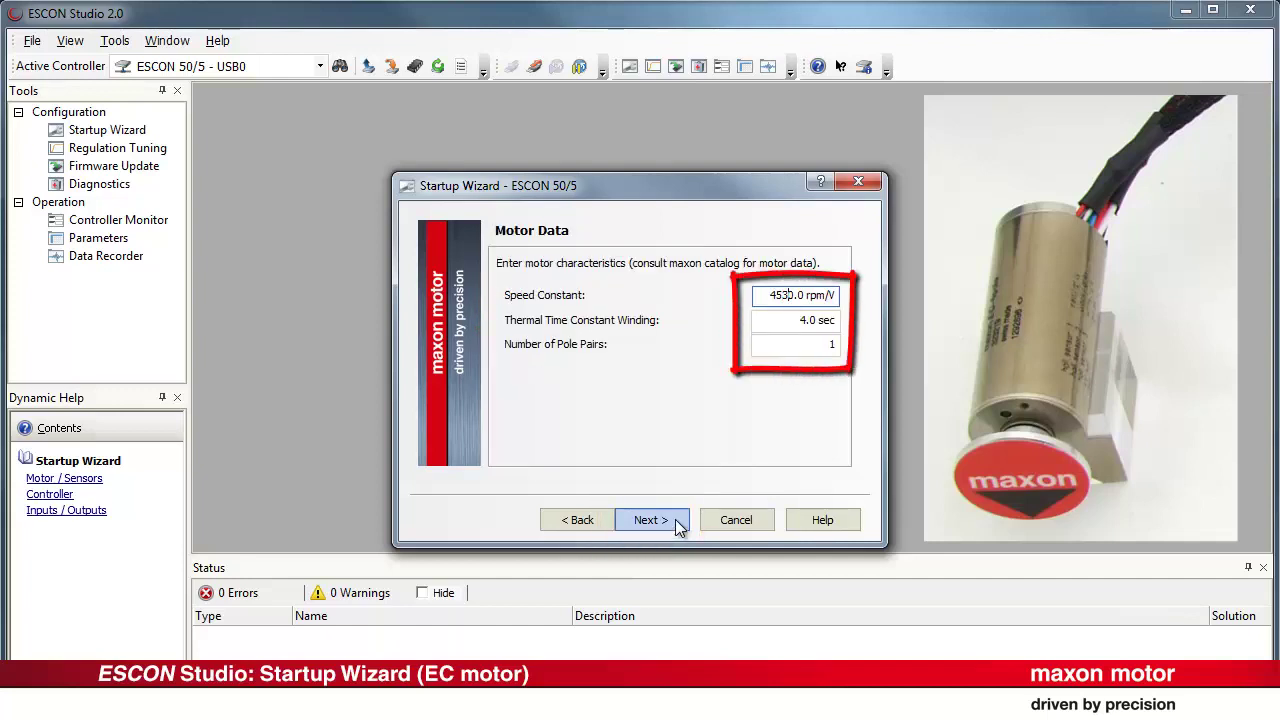
pyautogui.press('Tab')
pyautogui.write('3.9')
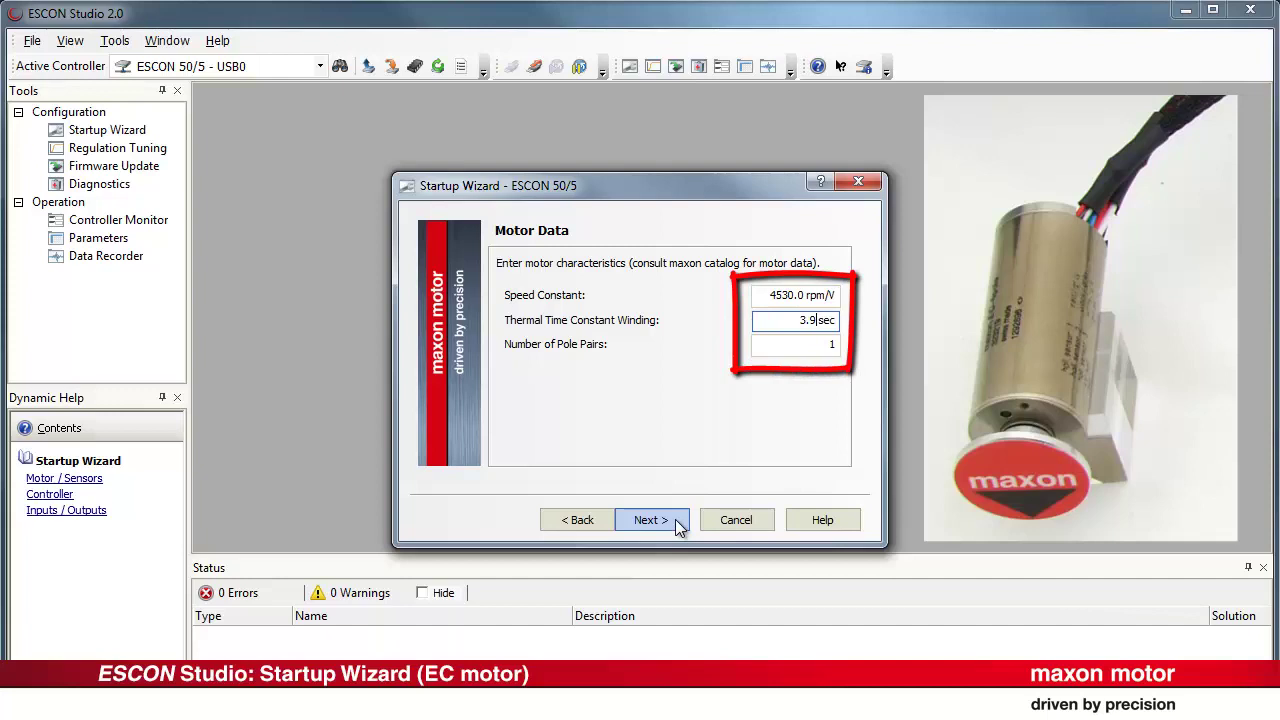
pyautogui.press('Tab')
pyautogui.write('2')
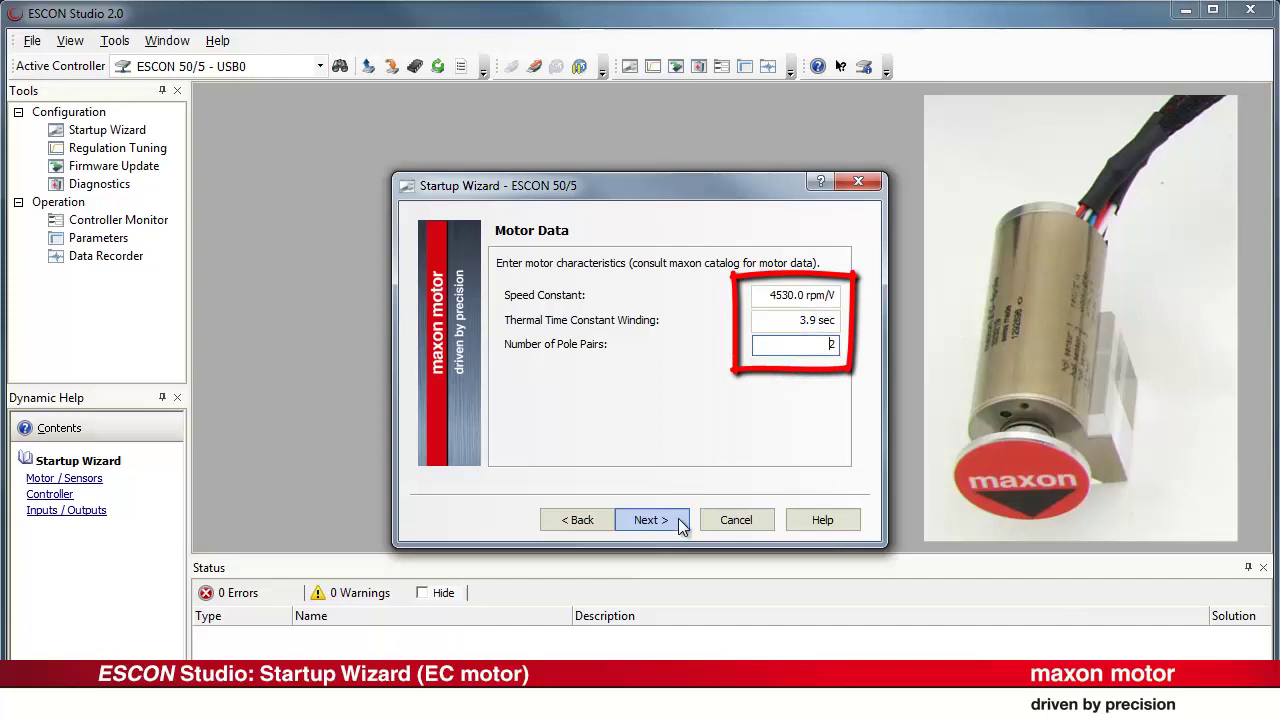
# - View the help for the motor data page and return to the wizard
pyautogui.click(846, 525)
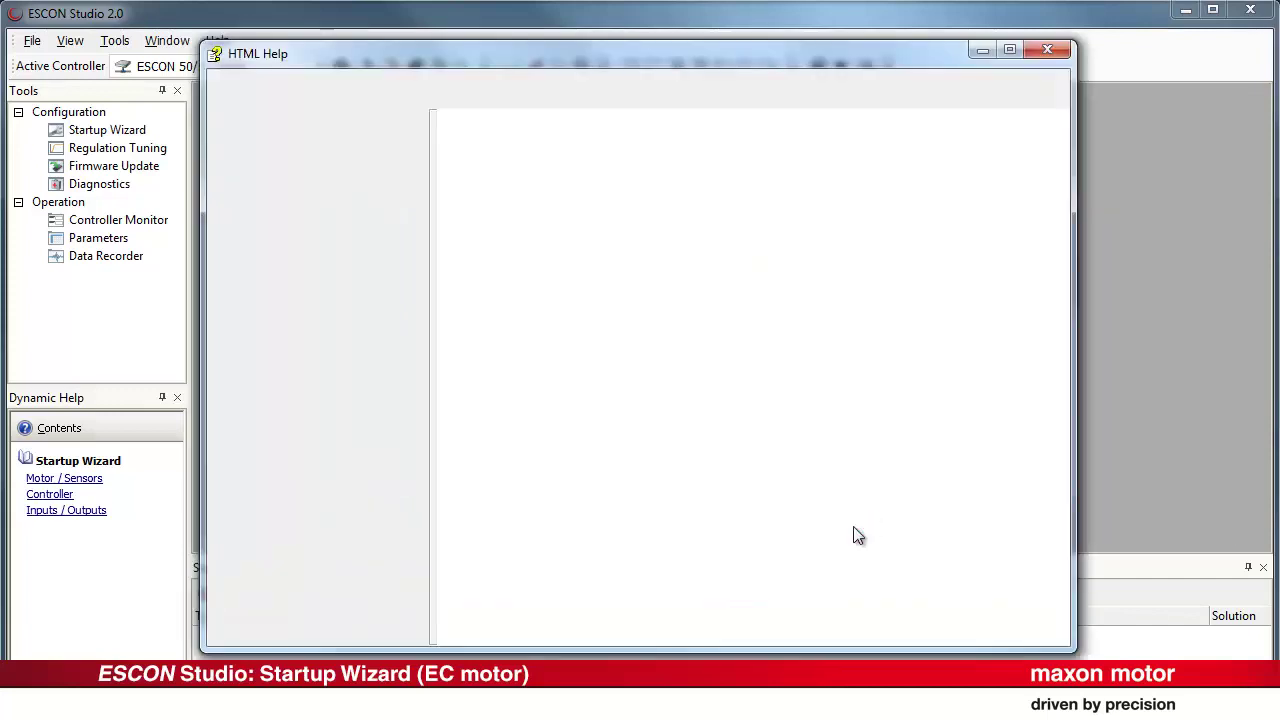
pyautogui.click(1047, 49)
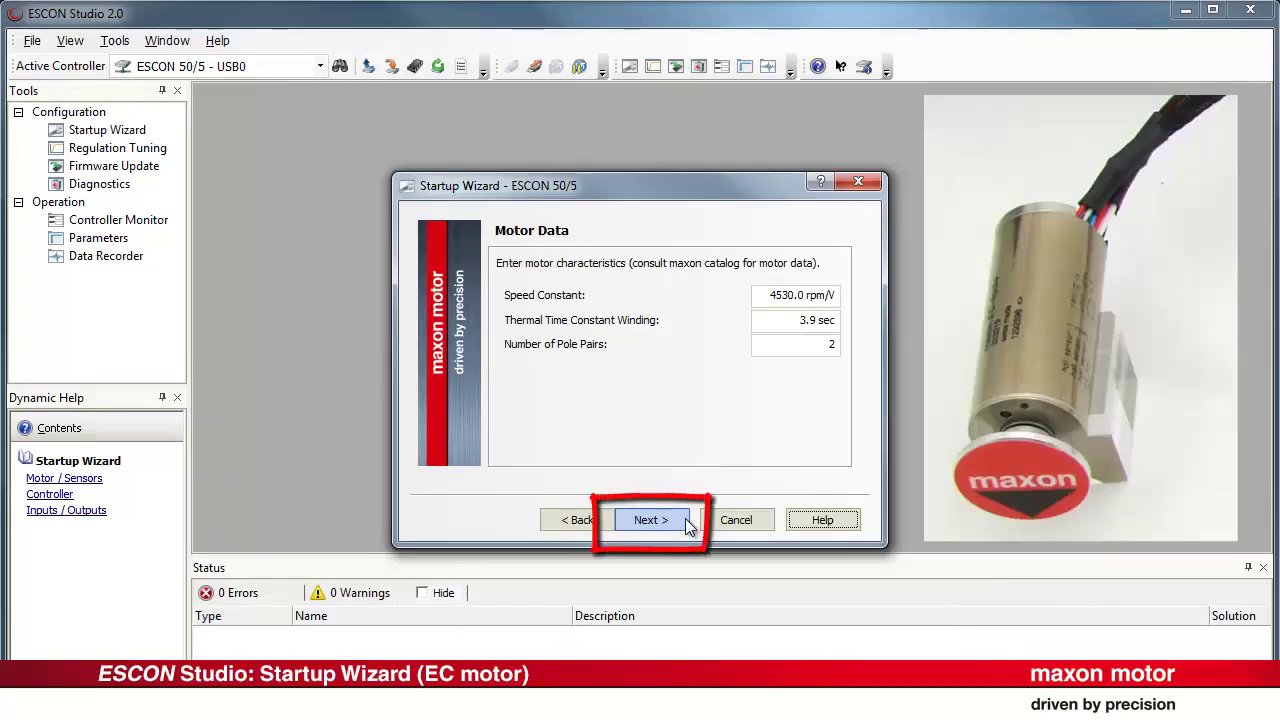
# - Set the system data to max. permissible speed 25000 rpm, nominal current 2.54 A and max. output current limit 7.62 A
pyautogui.click(688, 527)
pyautogui.write('25000.0 rpm')
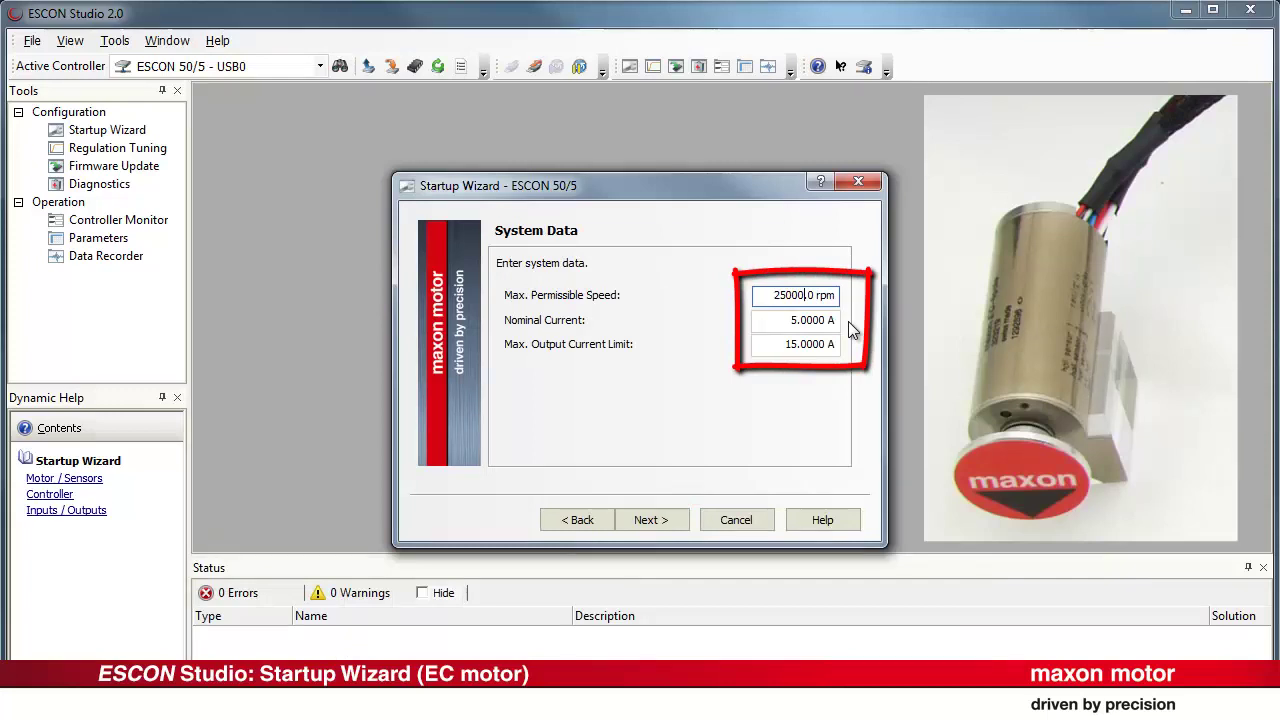
pyautogui.press('Tab')
pyautogui.write('2.54')
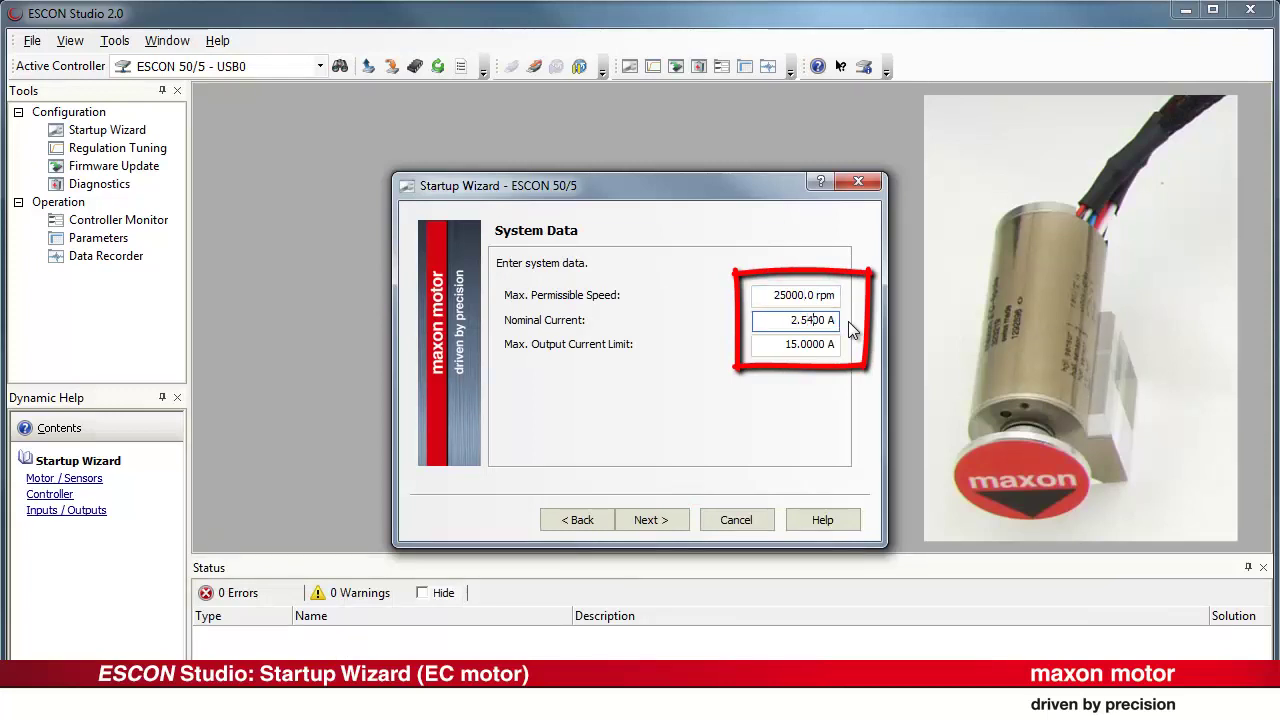
pyautogui.press('Tab')
pyautogui.write('7.6')
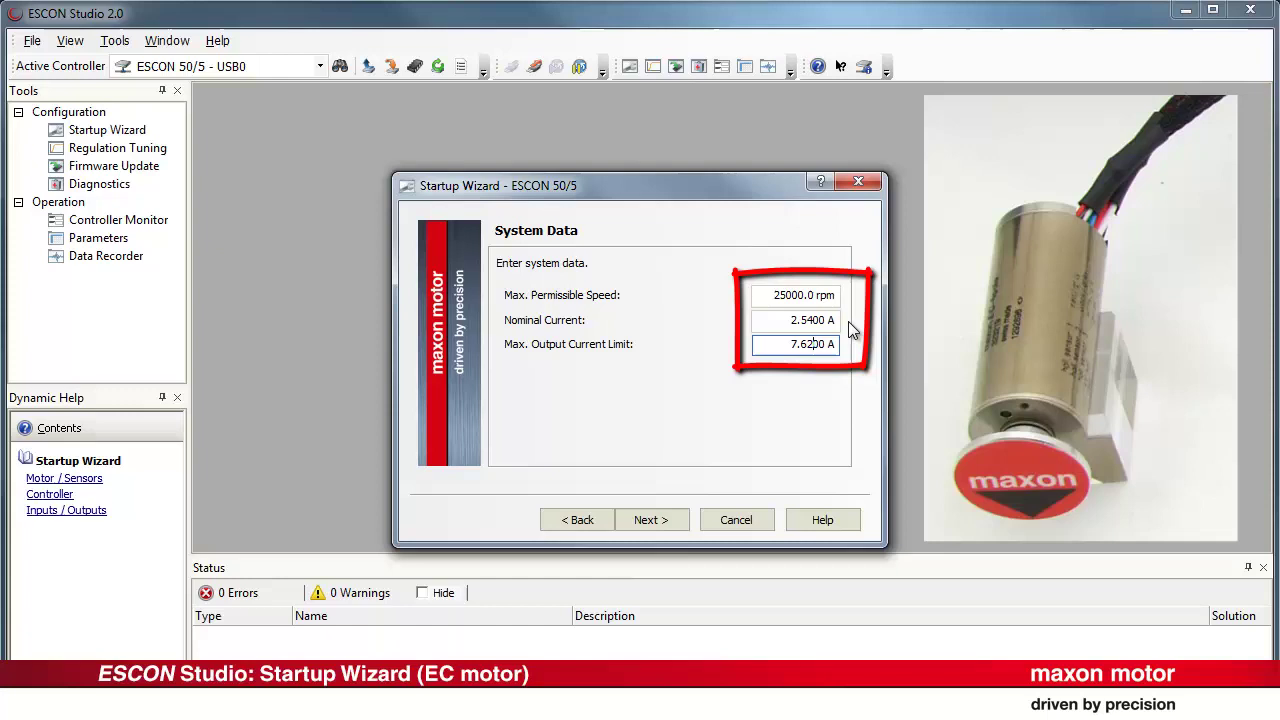
pyautogui.click(690, 521)
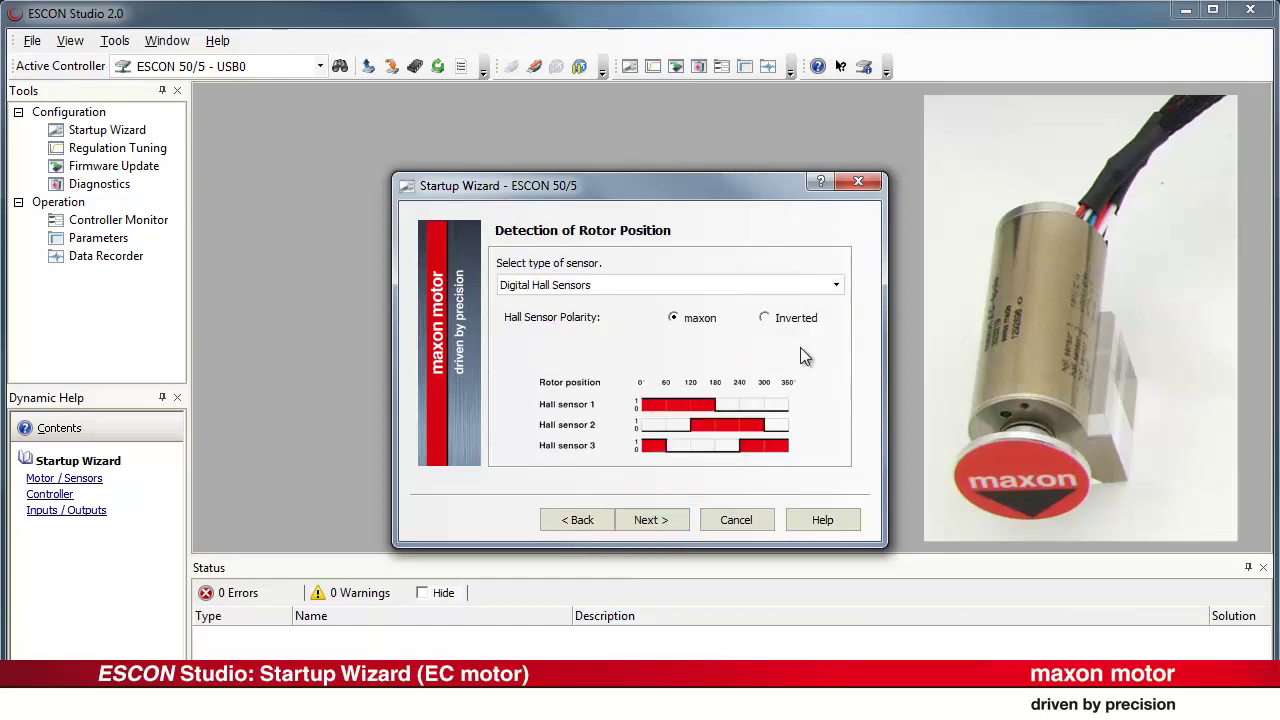
# - Accept Digital Hall Sensors with maxon polarity for rotor position detection and Available Hall Sensors as the speed sensor
pyautogui.click(836, 288)
pyautogui.click(836, 288)
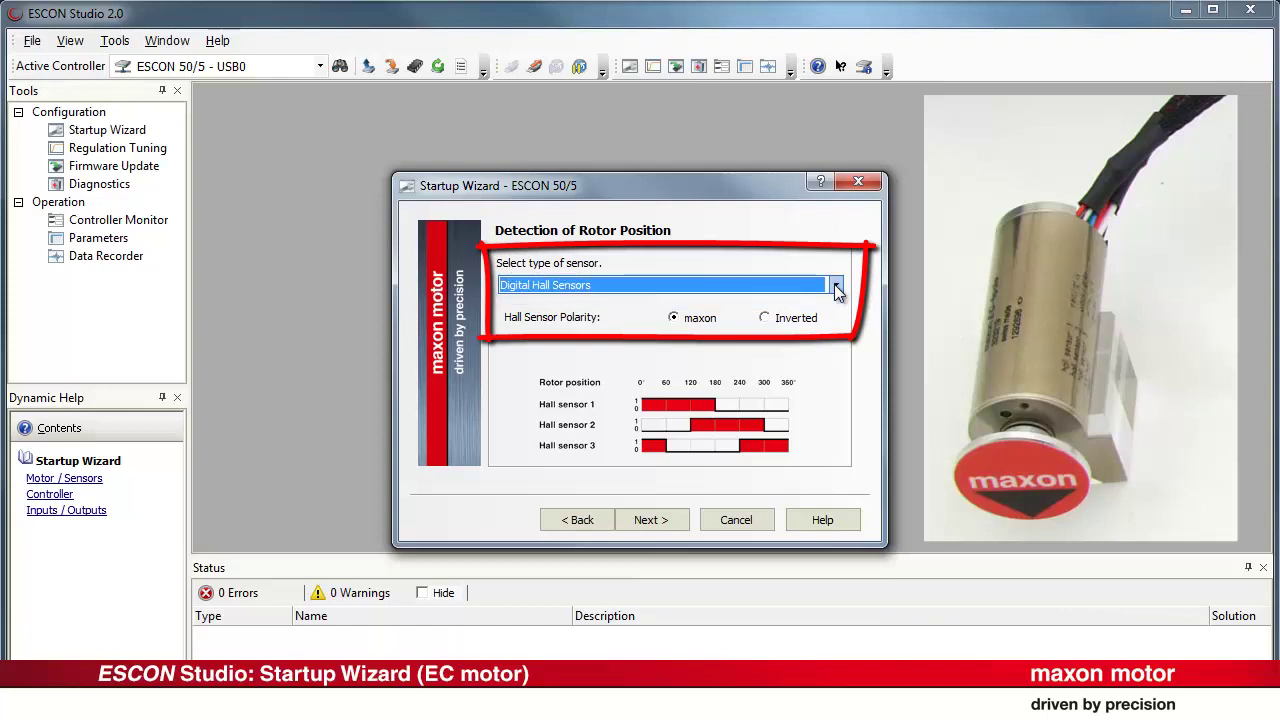
pyautogui.click(675, 520)
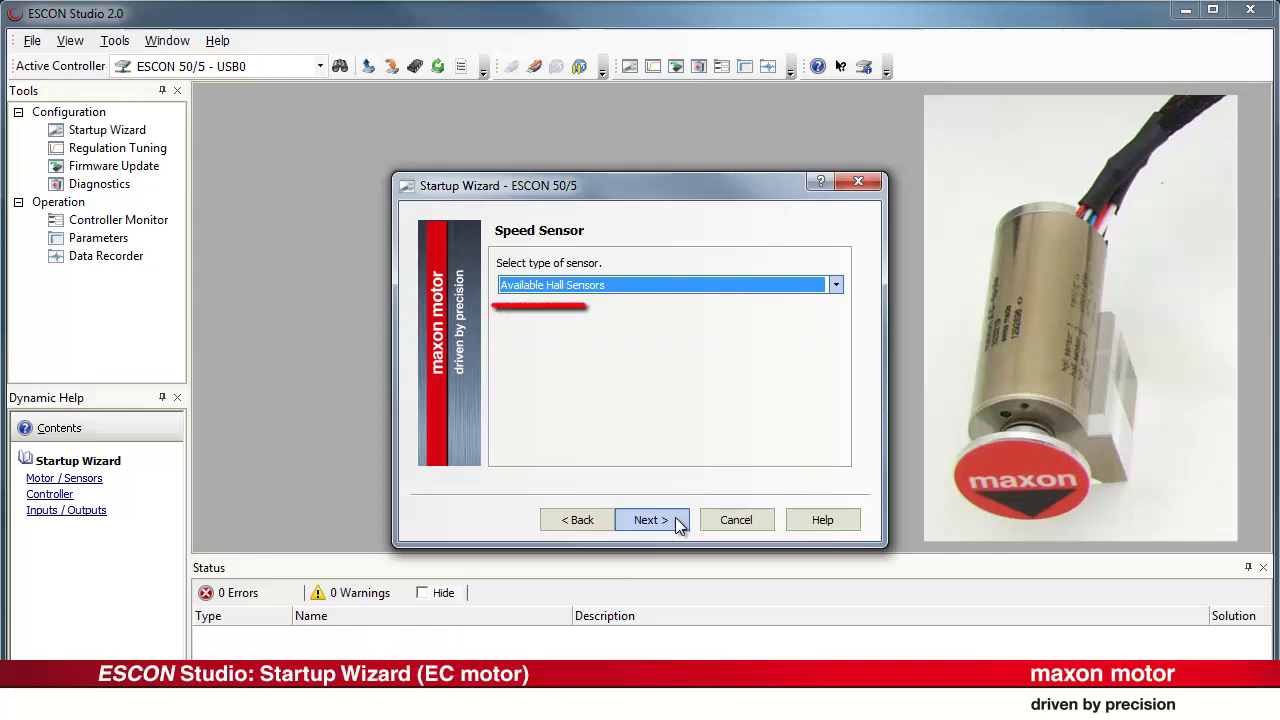
pyautogui.click(834, 286)
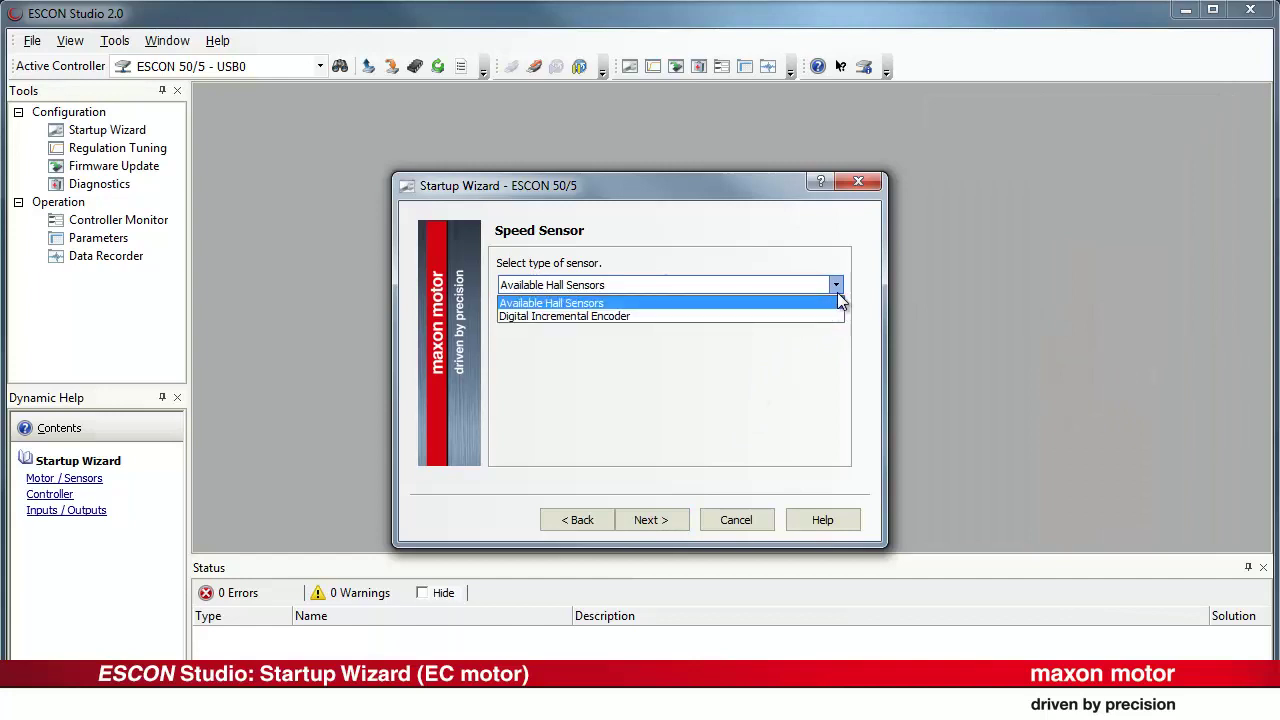
pyautogui.click(837, 287)
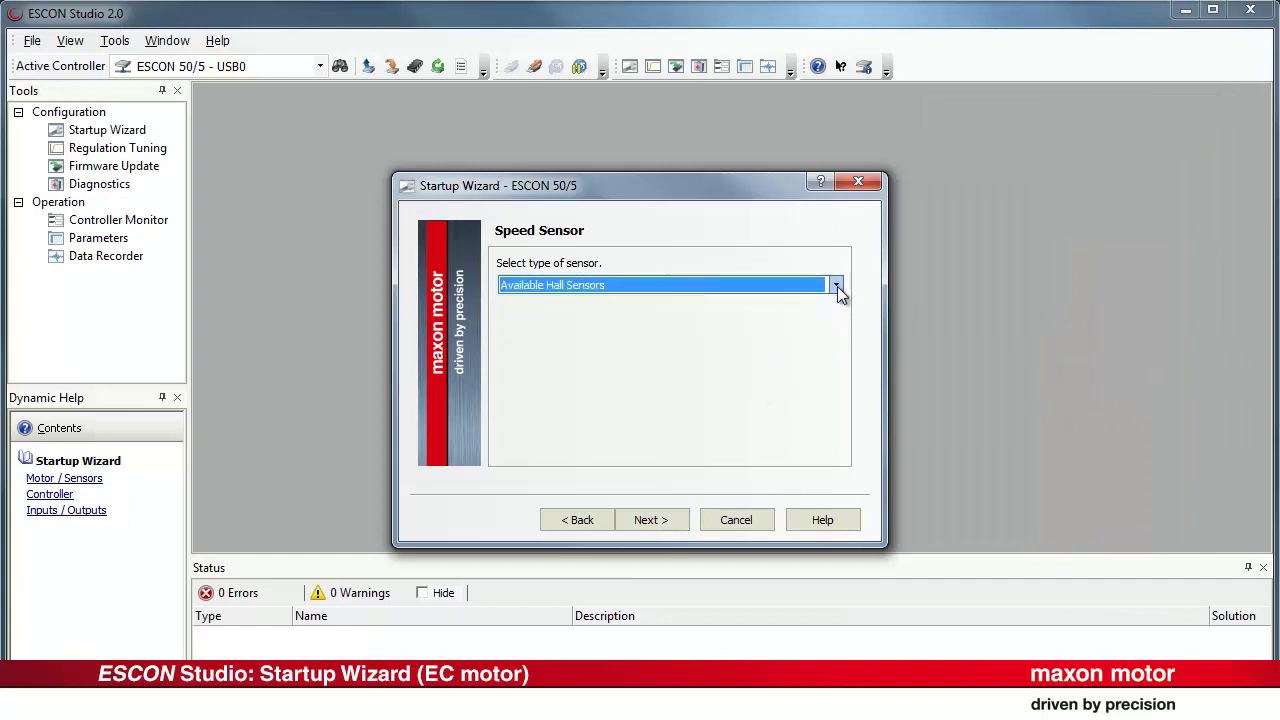
pyautogui.click(686, 524)
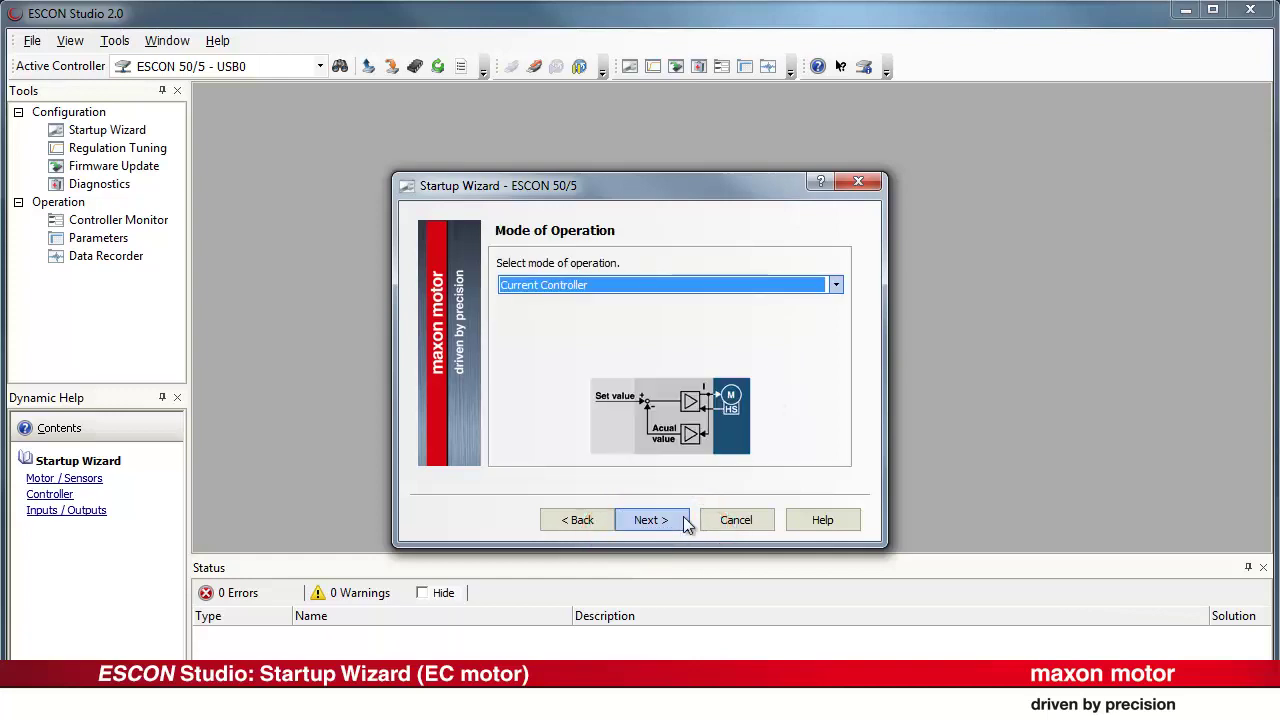
# - Set the mode of operation to Speed Controller (Closed Loop) and proceed to the enable settings
pyautogui.click(835, 286)
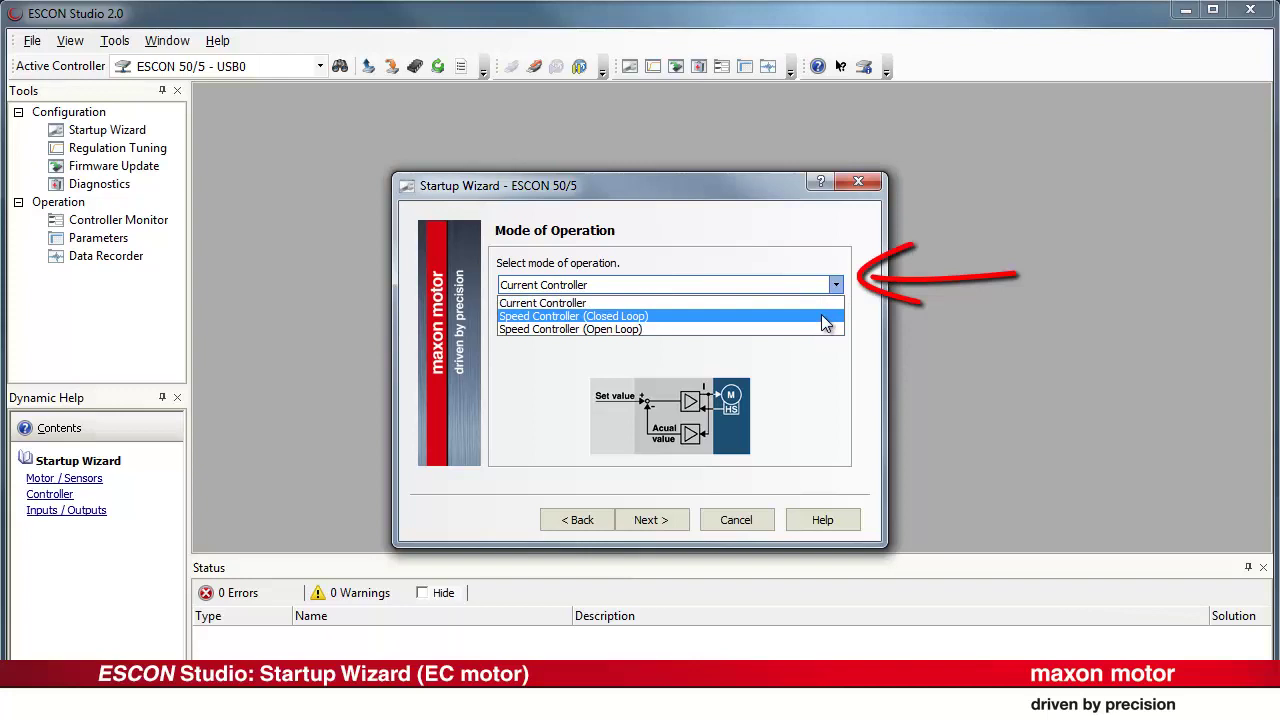
pyautogui.click(821, 316)
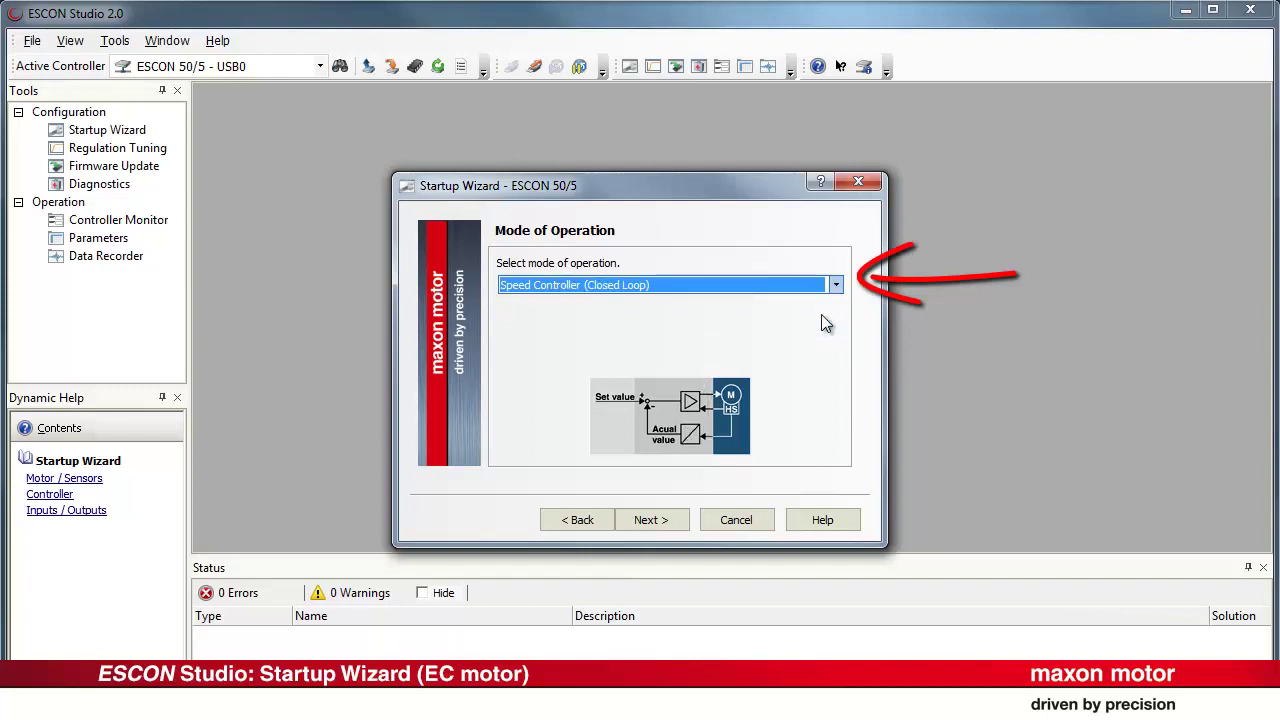
pyautogui.click(686, 524)
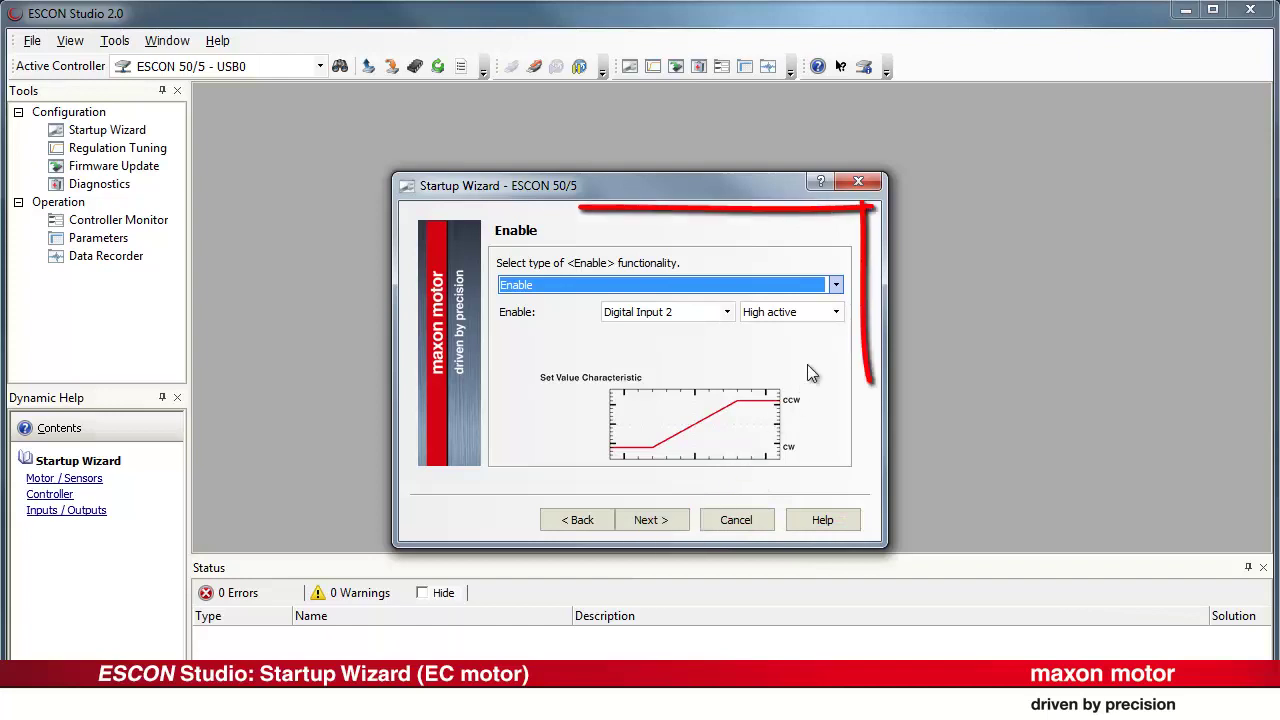
# - Accept the Enable functionality on Digital Input 2 with High active logic and proceed to the set value settings
pyautogui.click(835, 287)
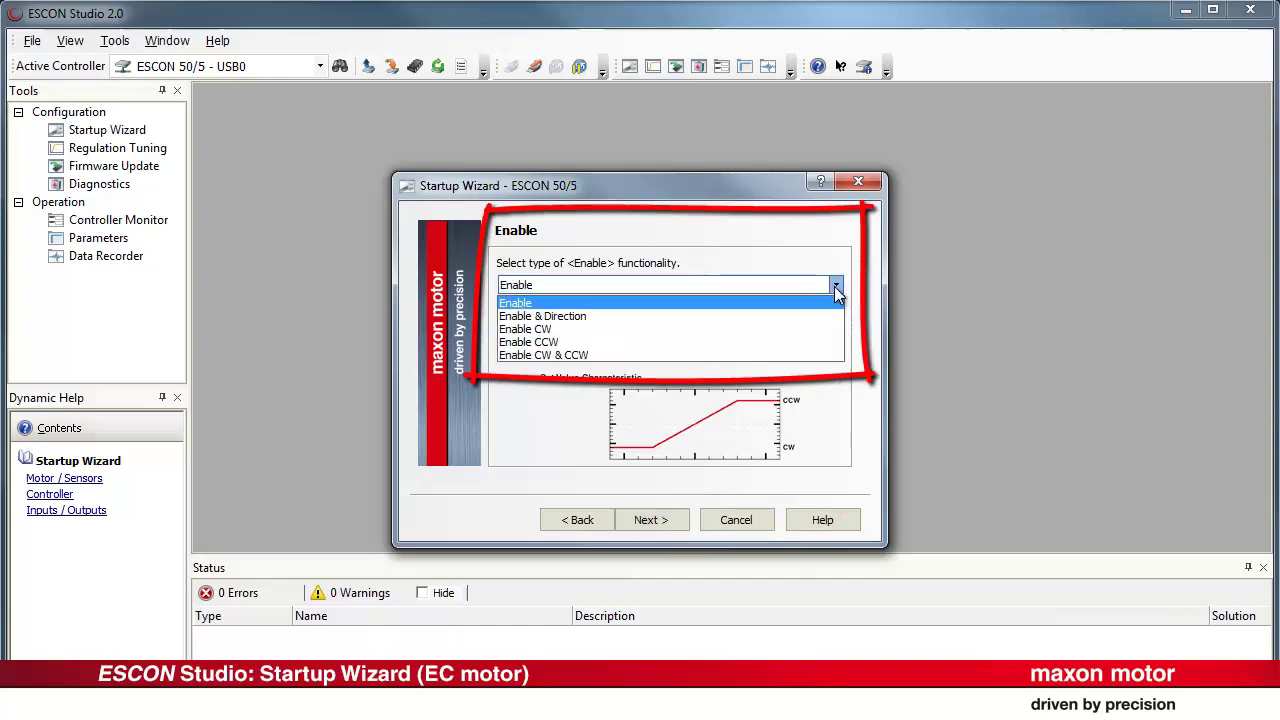
pyautogui.click(835, 287)
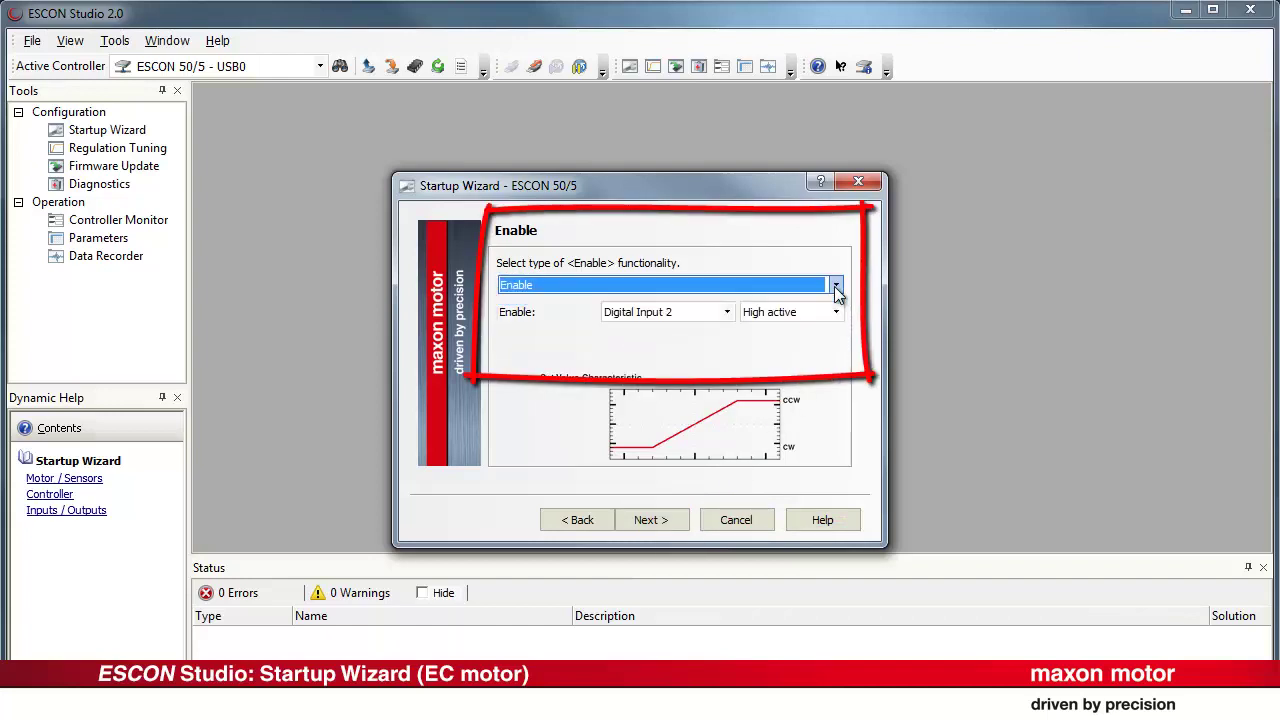
pyautogui.click(727, 312)
pyautogui.click(729, 313)
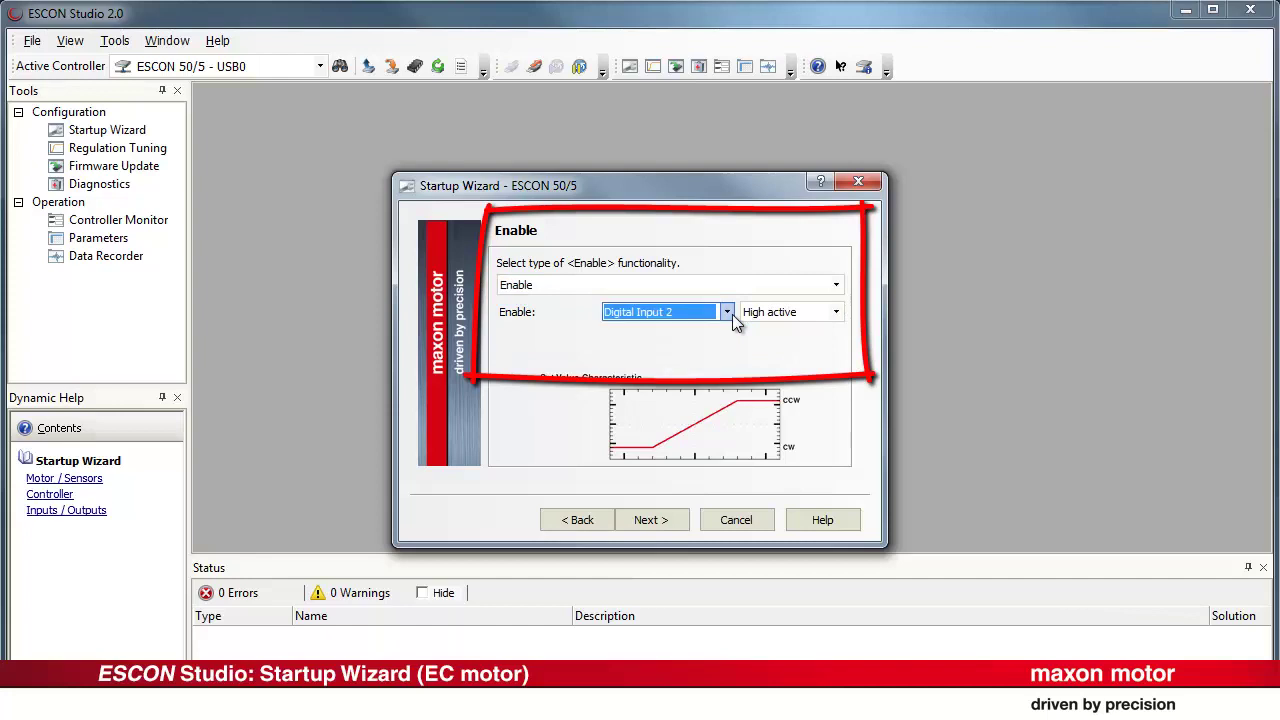
pyautogui.click(835, 313)
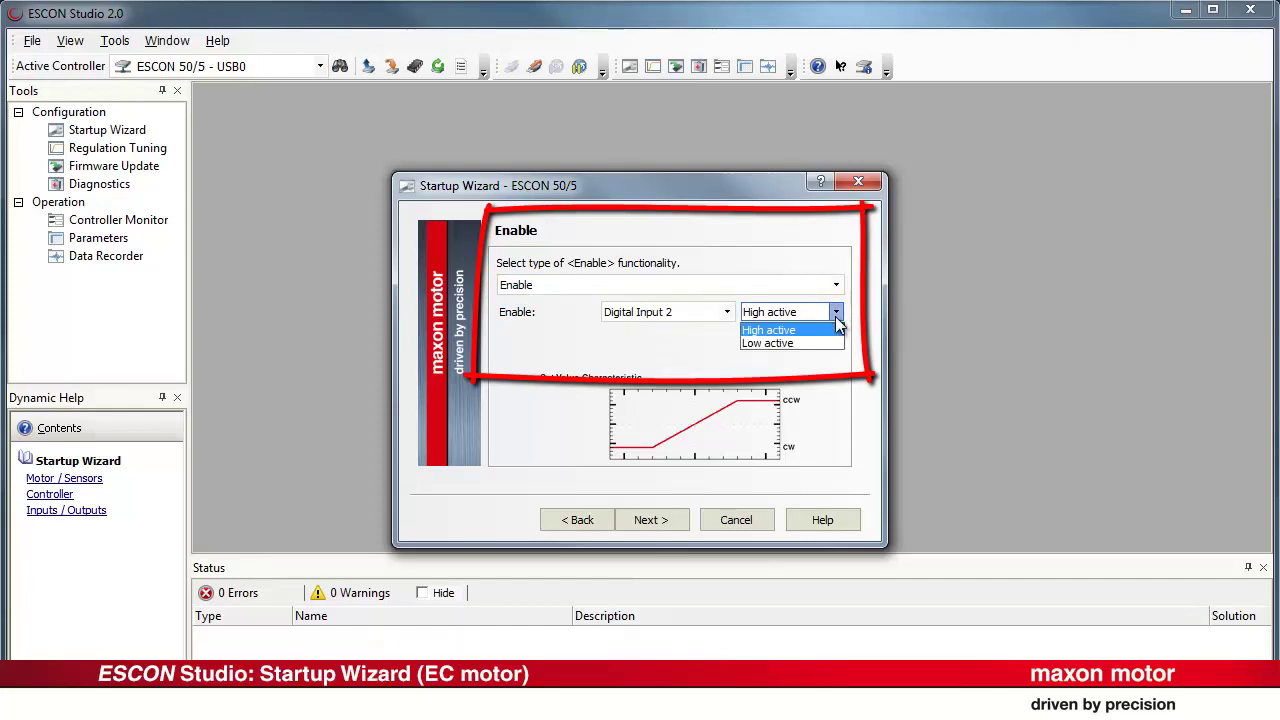
pyautogui.click(836, 318)
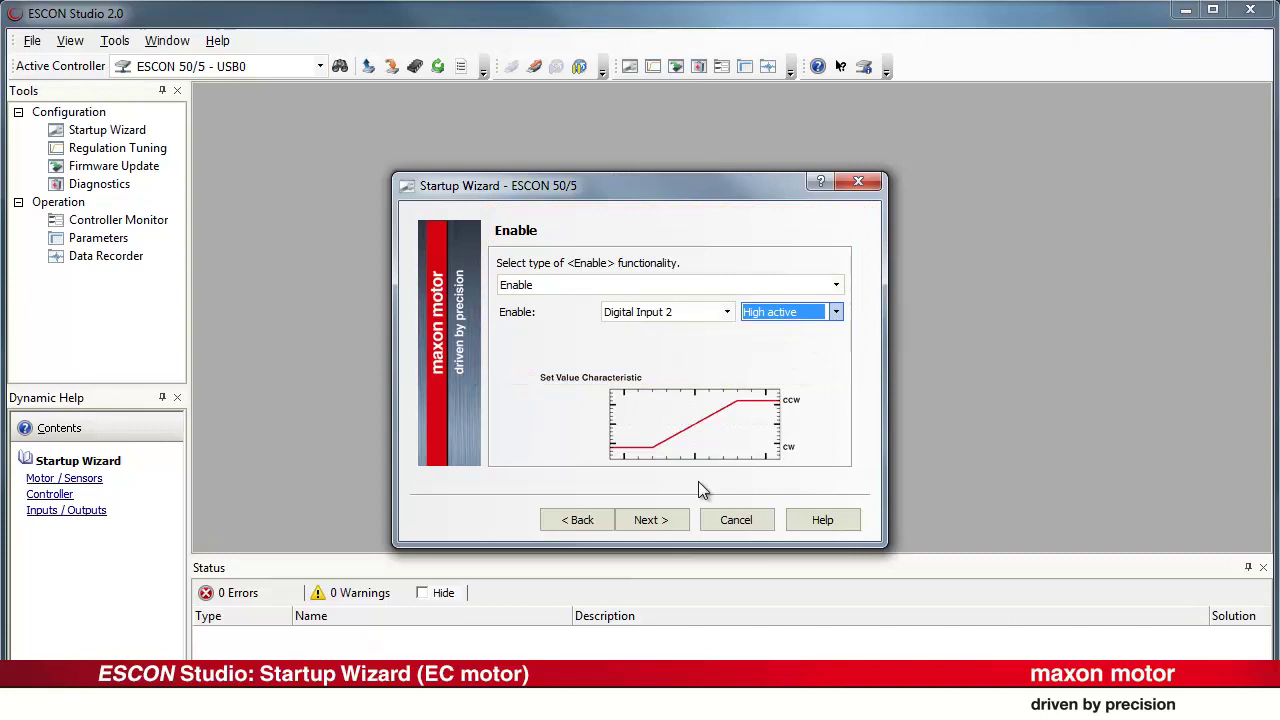
pyautogui.click(650, 520)
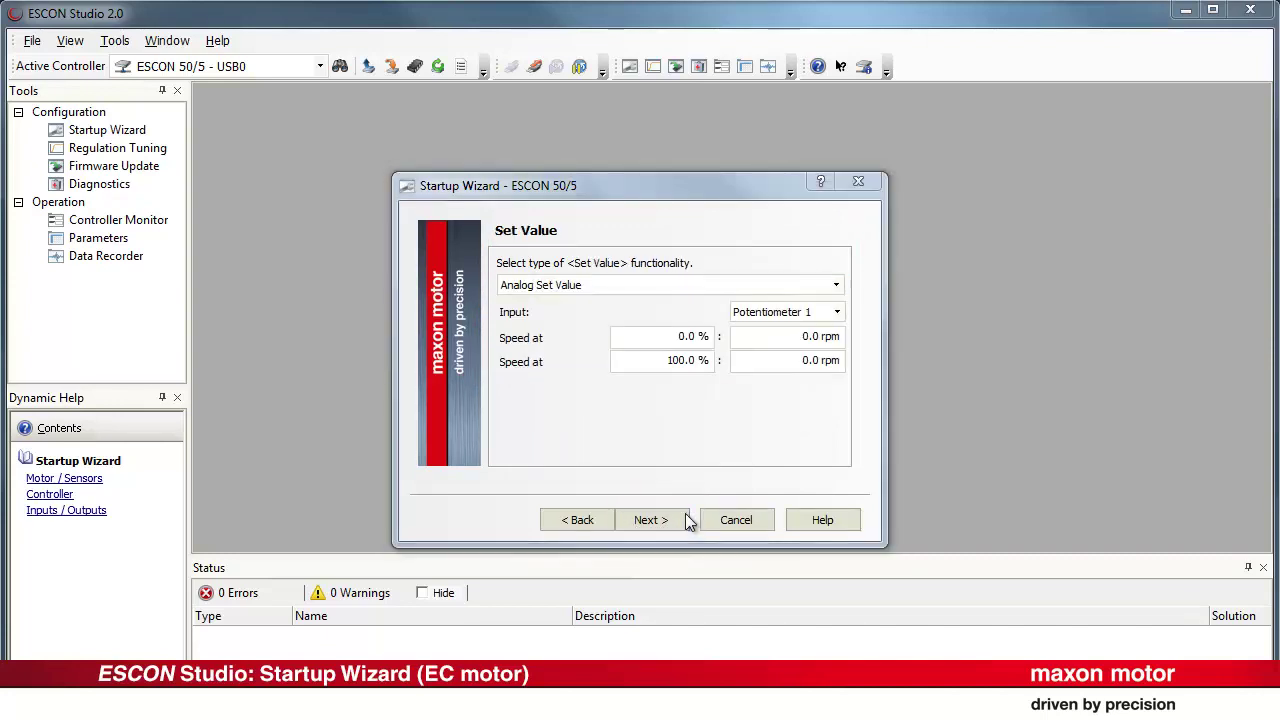
# - Use Analog Set Value as the set value functionality, with Analog Input 1 as its input
pyautogui.click(836, 286)
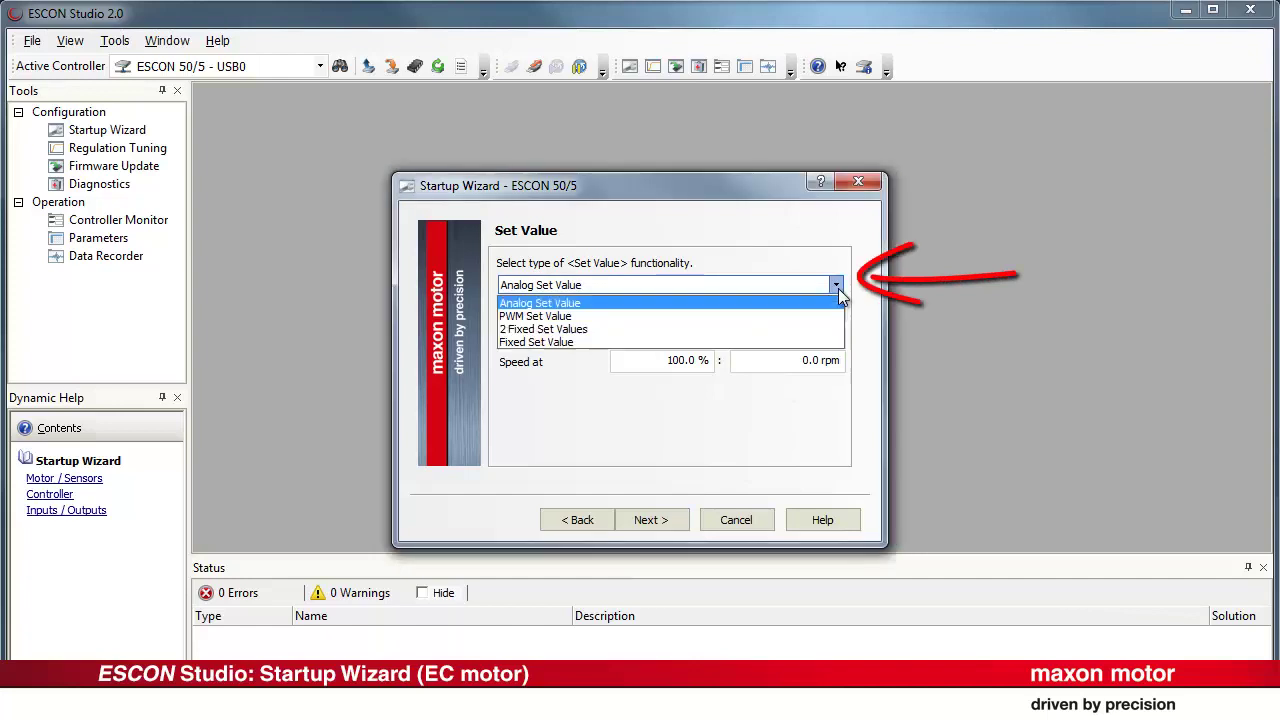
pyautogui.click(838, 288)
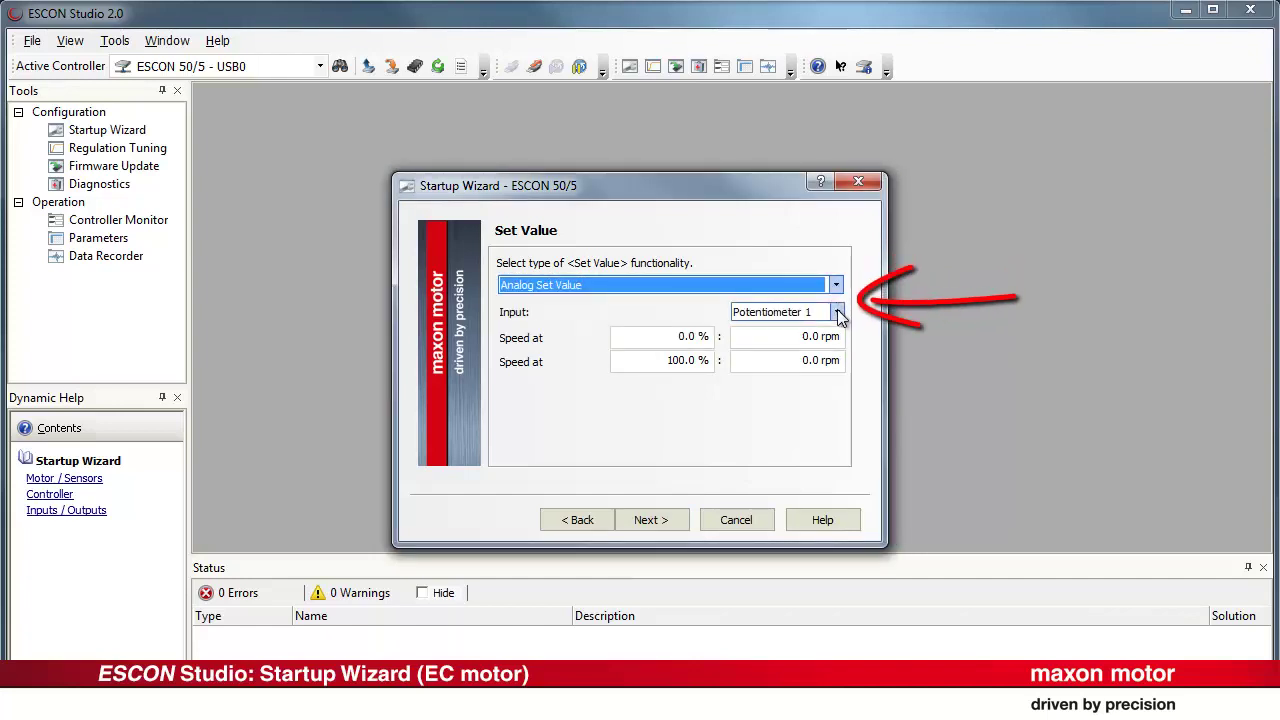
pyautogui.click(837, 311)
pyautogui.click(833, 329)
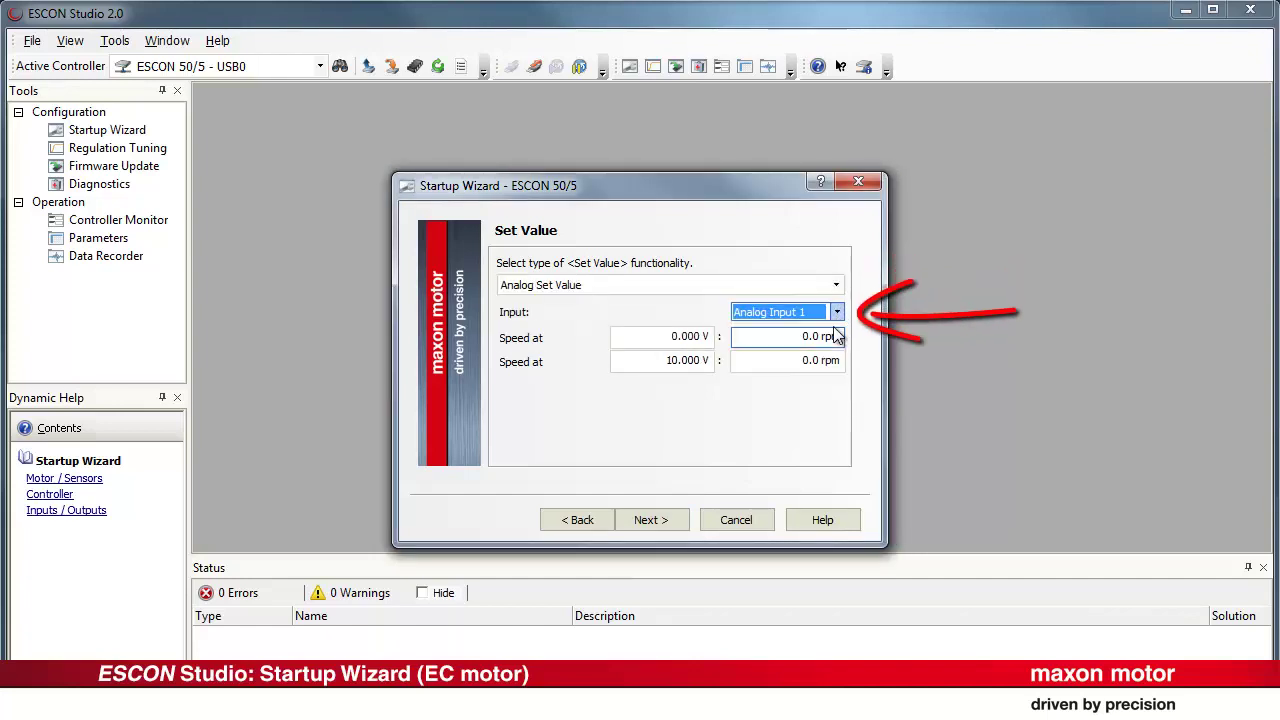
# - Scale the analog set value so that 0 V gives -5000 rpm and 4 V gives 5000 rpm
pyautogui.click(836, 336)
pyautogui.write('-5000')
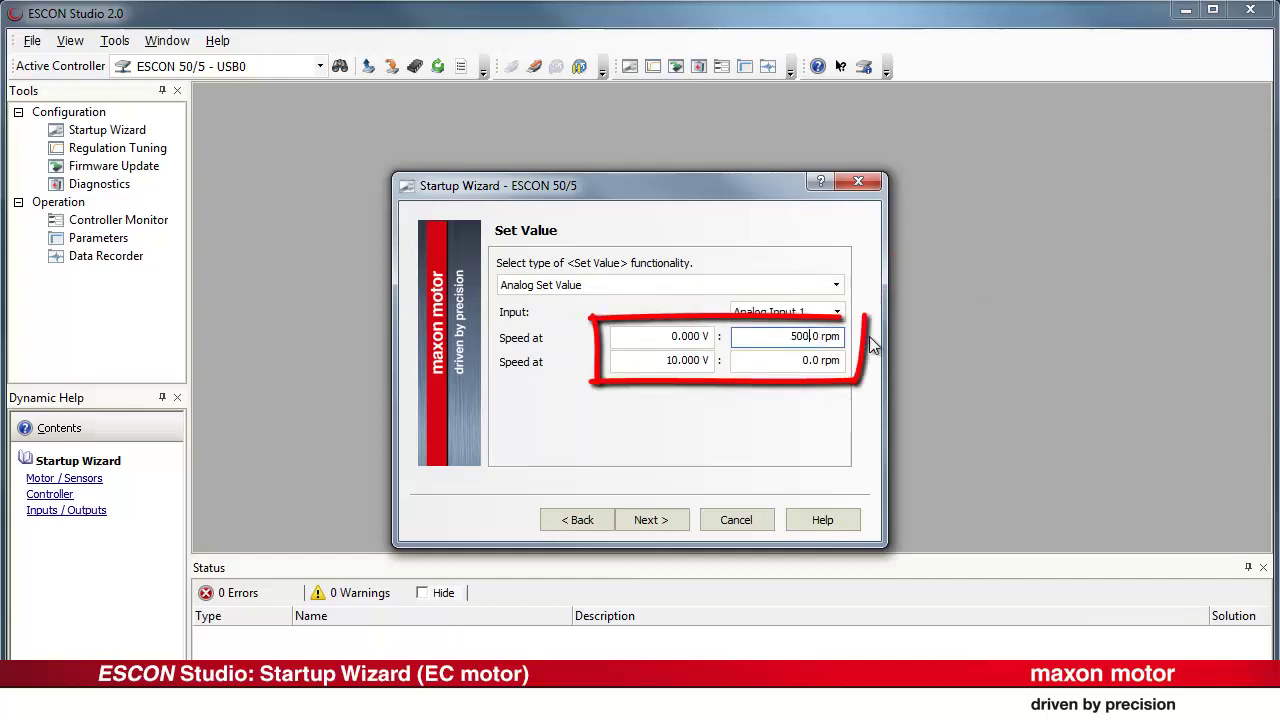
pyautogui.press('Tab')
pyautogui.write('4')
pyautogui.press('Tab')
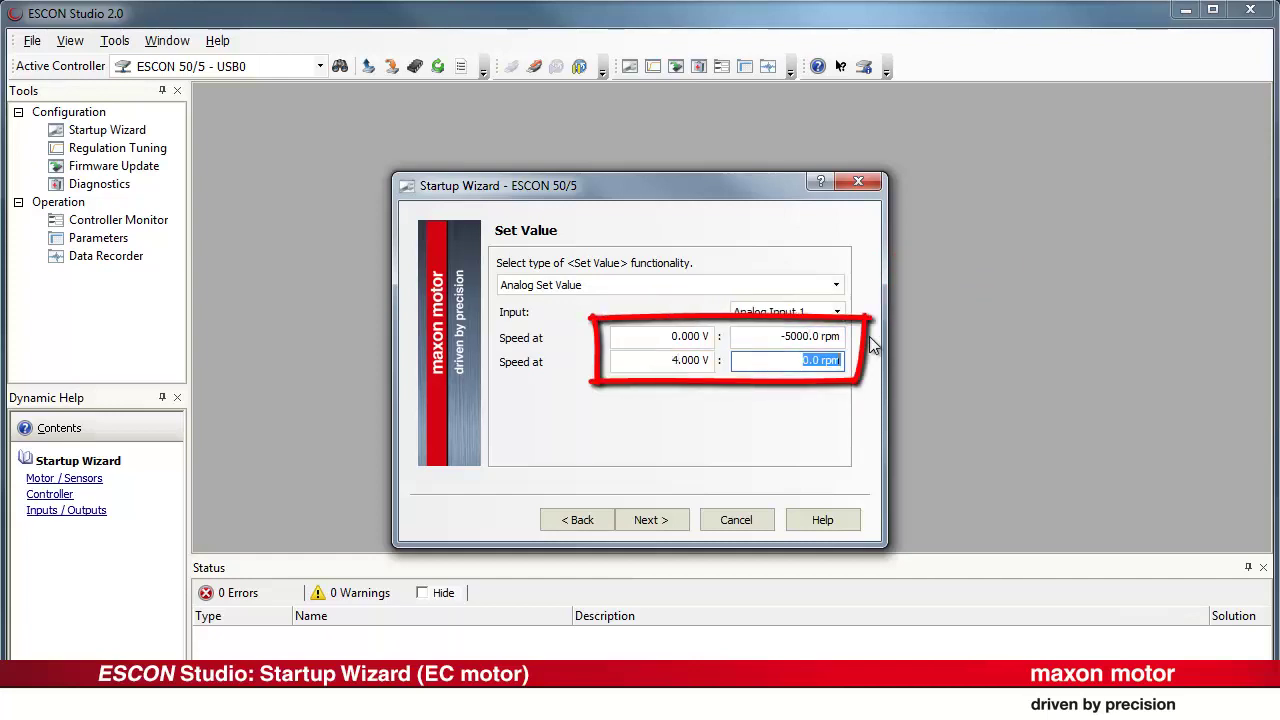
pyautogui.write('5000')
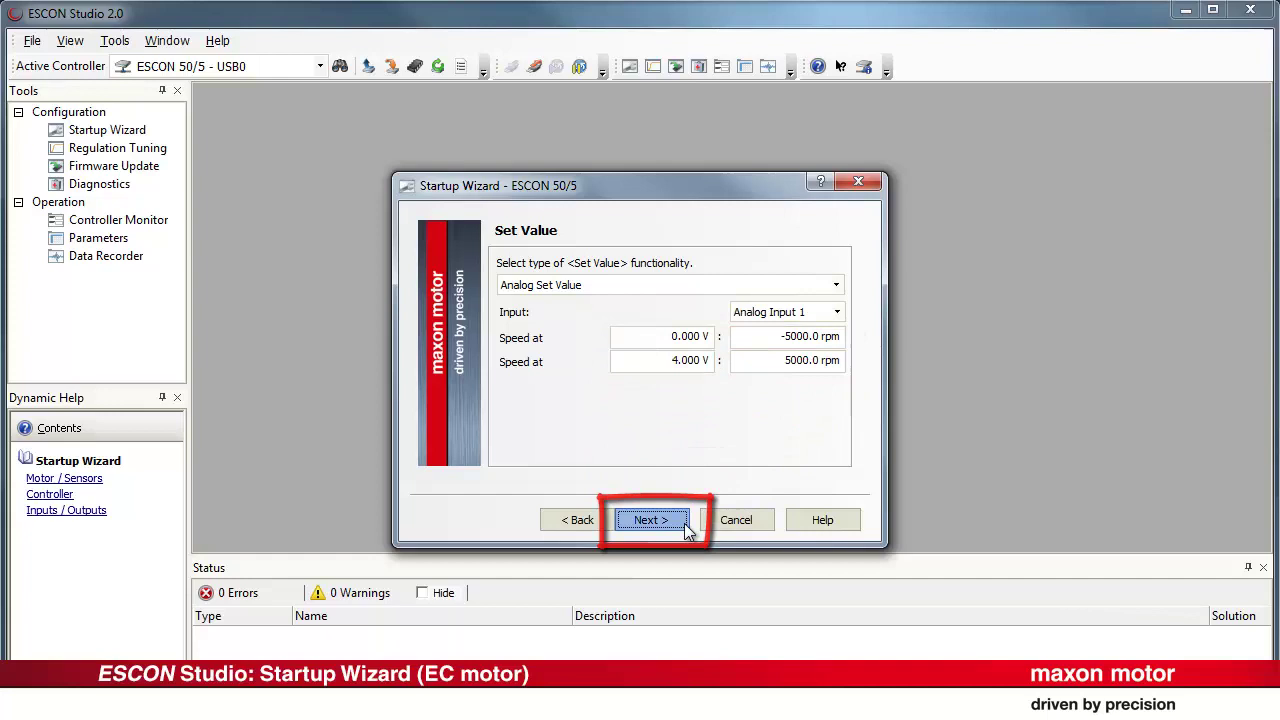
# - Proceed to the current limit settings, accept Fixed Current Limit at 7.62 A, and continue to the speed ramp settings
pyautogui.click(686, 524)
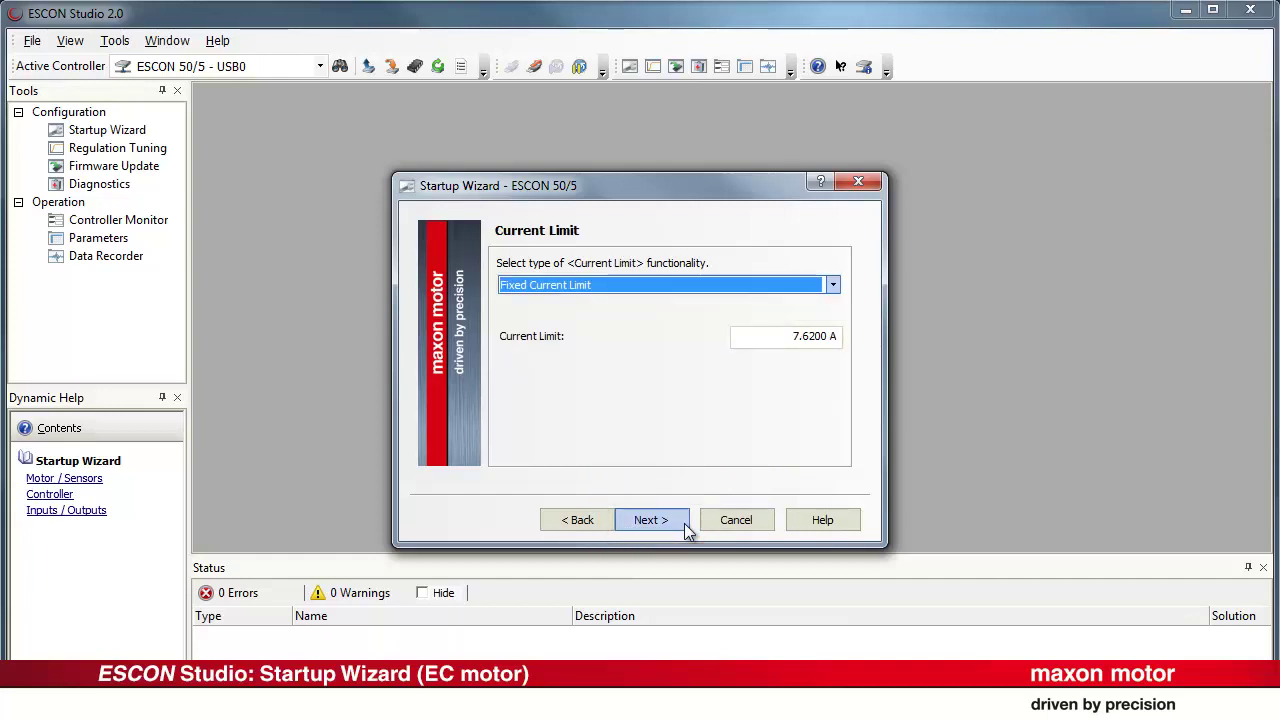
pyautogui.click(833, 286)
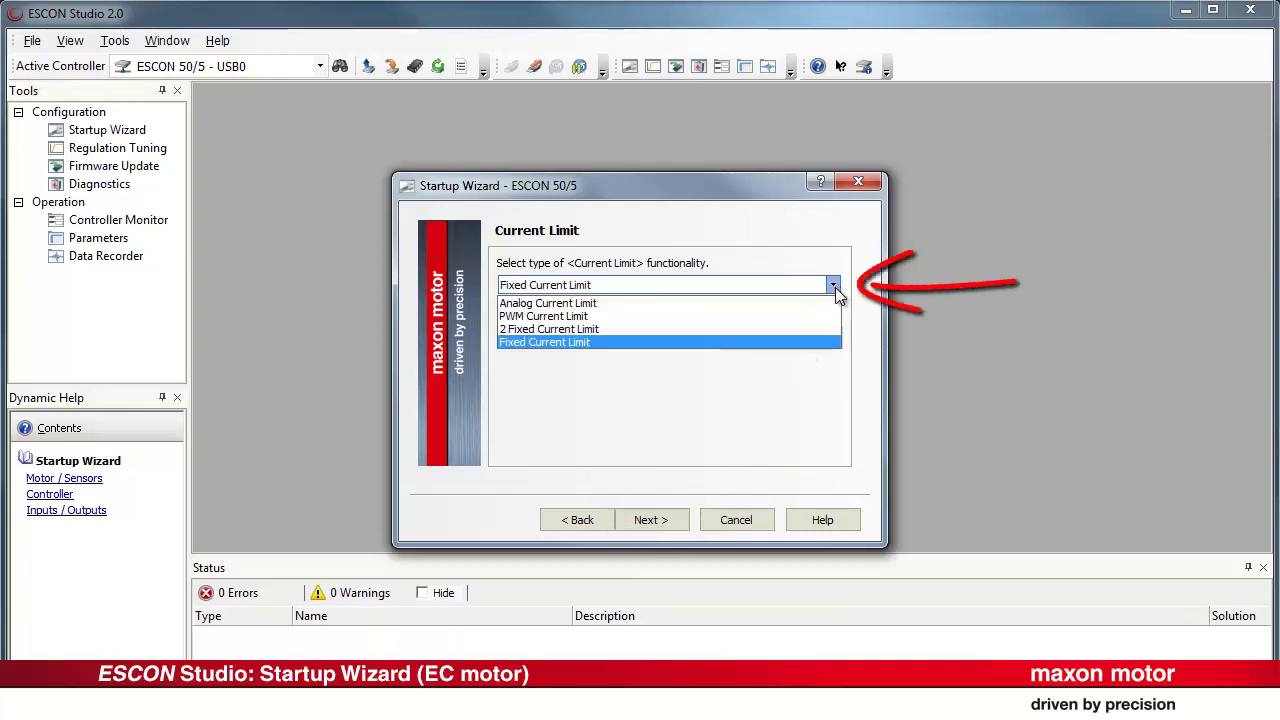
pyautogui.click(835, 287)
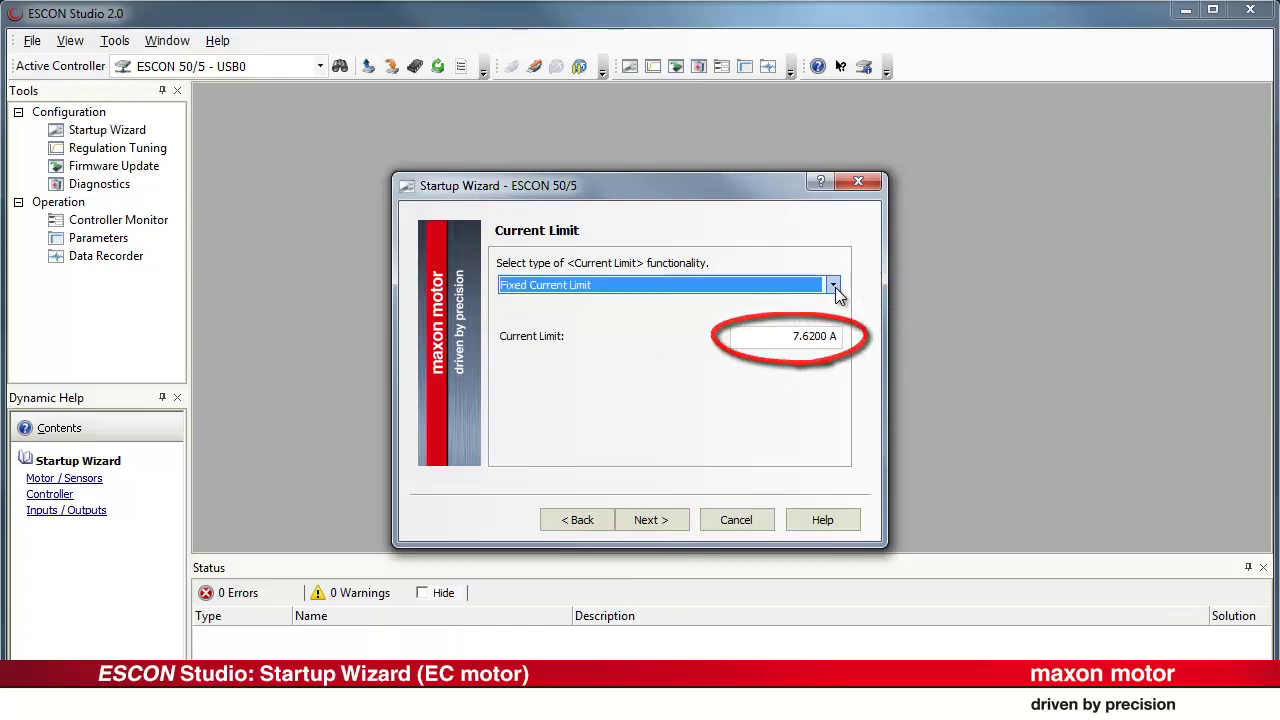
pyautogui.click(688, 526)
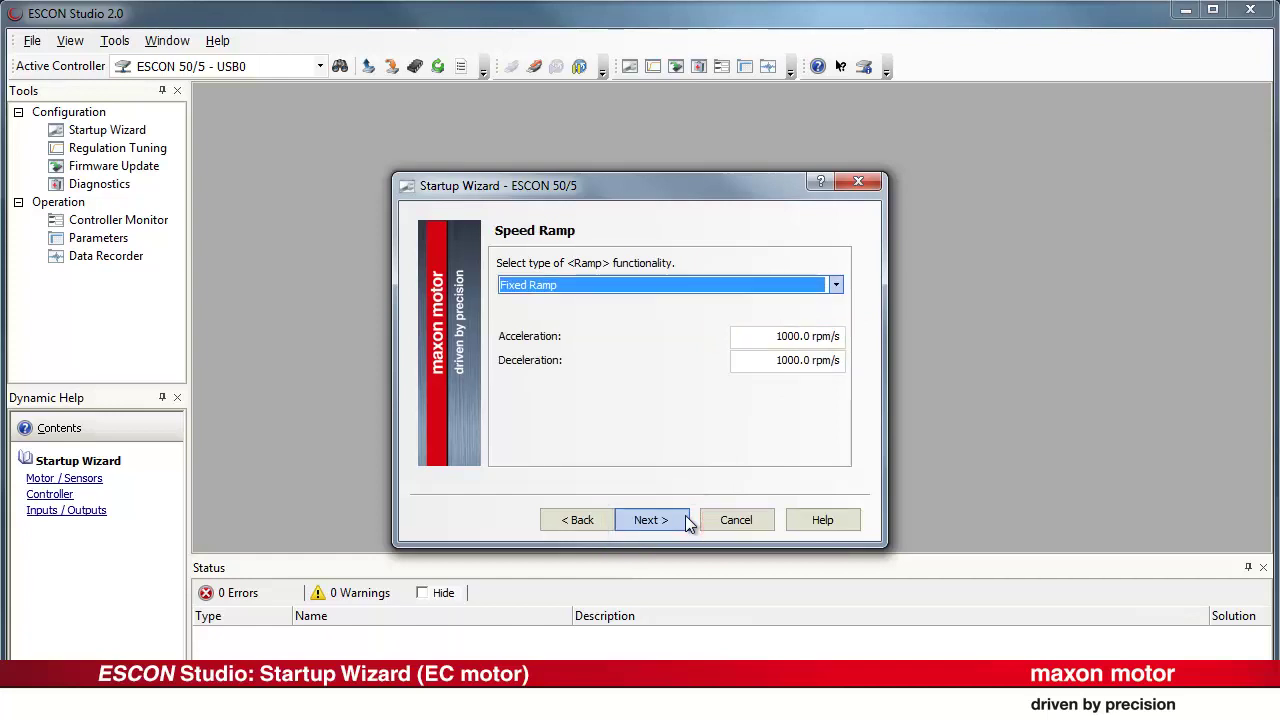
# - Accept Fixed Ramp with acceleration and deceleration of 1000 rpm/s and proceed to the minimal speed settings
pyautogui.click(836, 287)
pyautogui.click(835, 287)
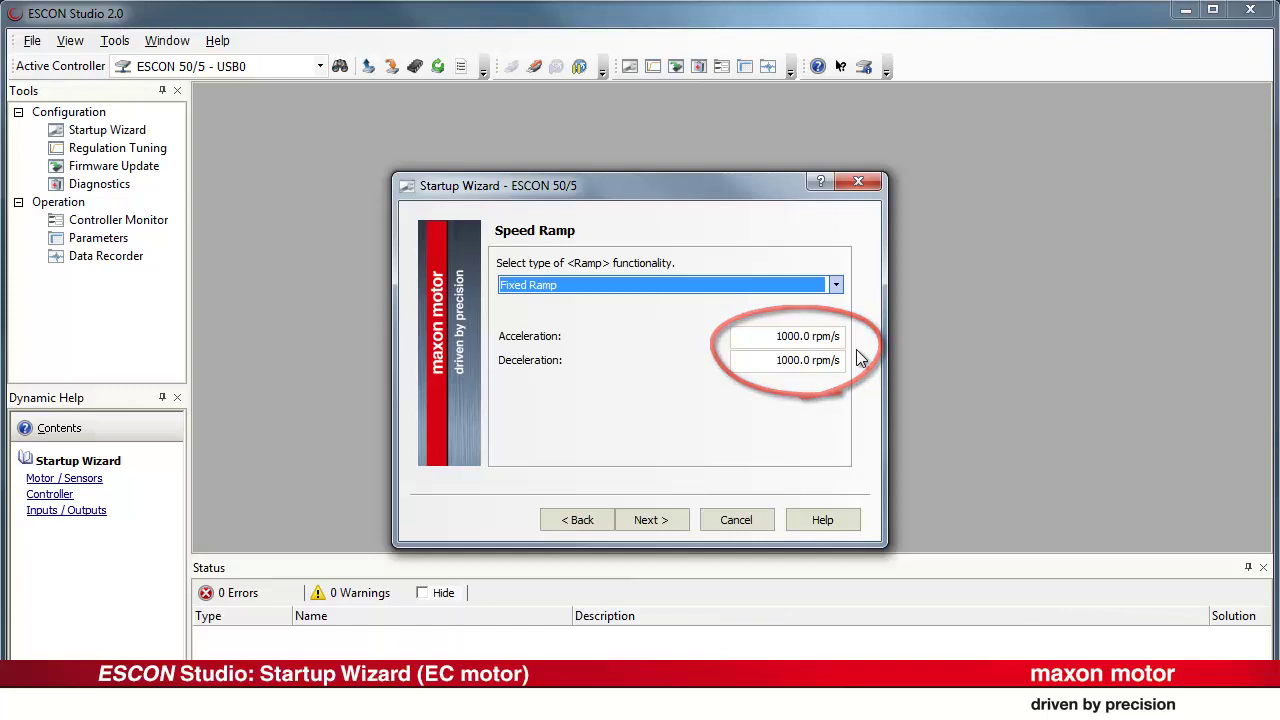
pyautogui.click(686, 522)
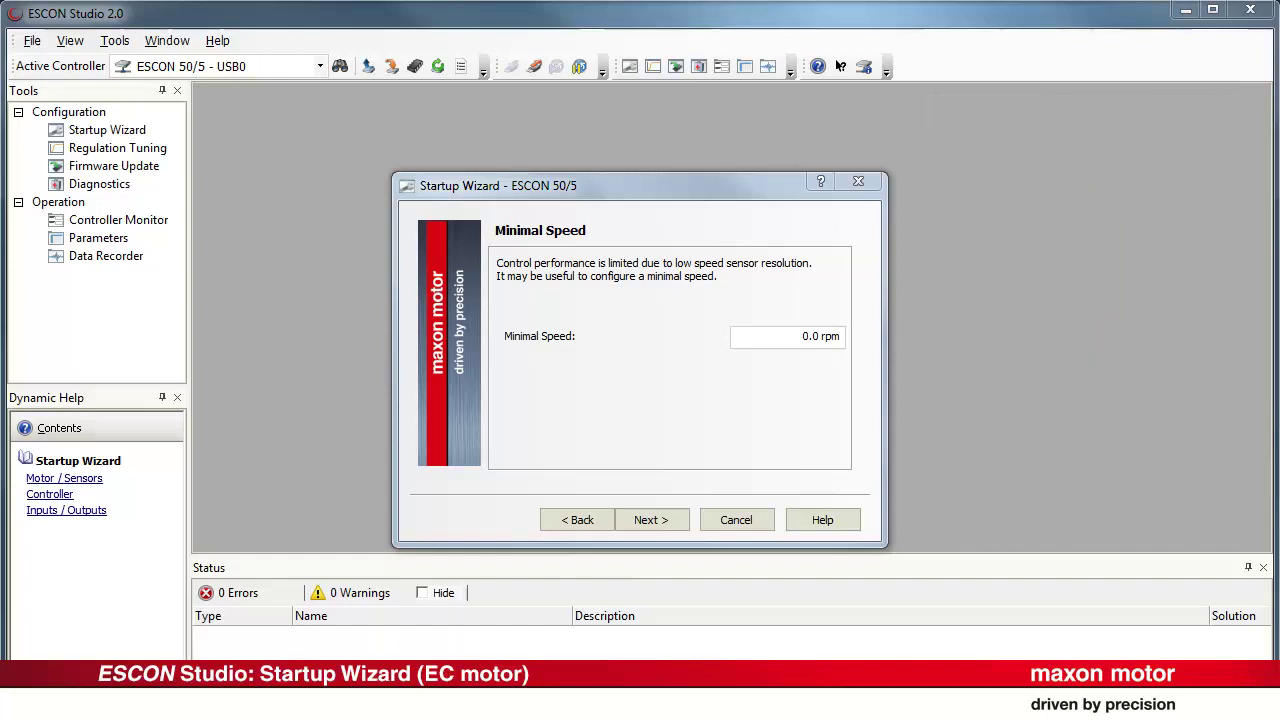
# - Set the minimal speed to 40 rpm and proceed to the offset settings
pyautogui.click(790, 336)
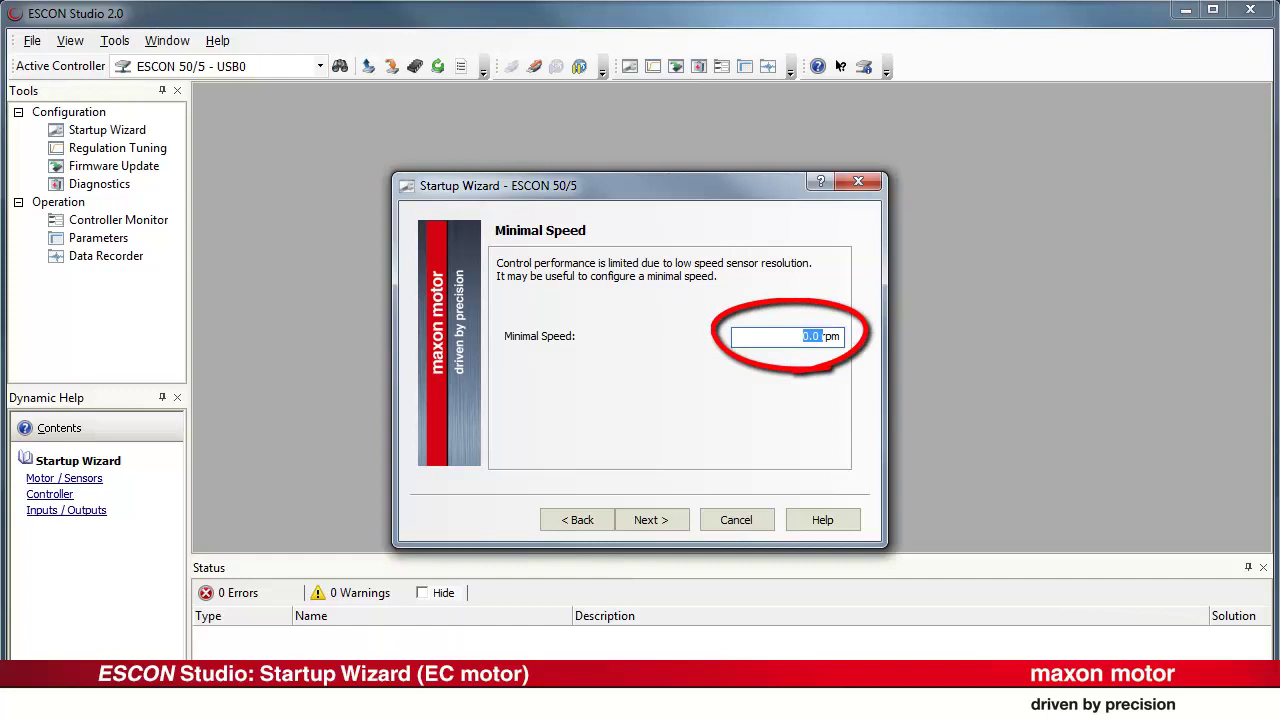
pyautogui.write('400')
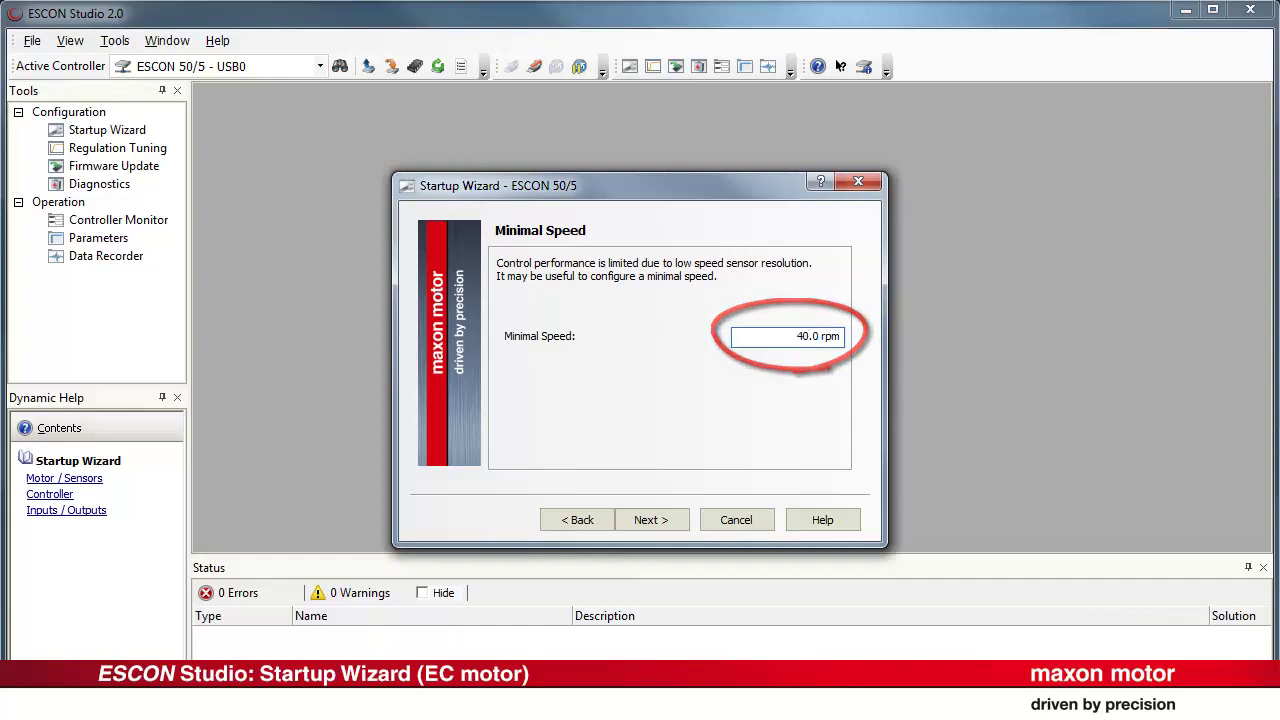
pyautogui.click(686, 530)
# - Accept Fixed Offset with an offset of 0 rpm and proceed to the digital inputs and outputs
pyautogui.click(835, 287)
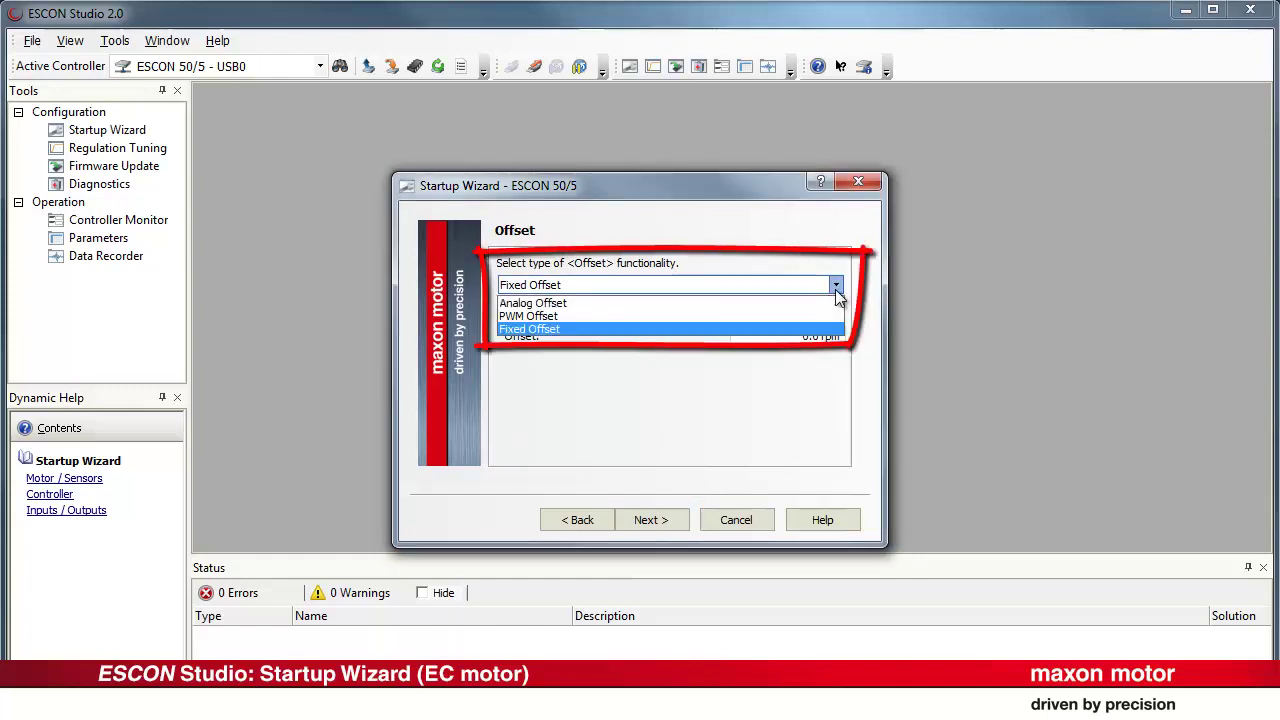
pyautogui.click(835, 287)
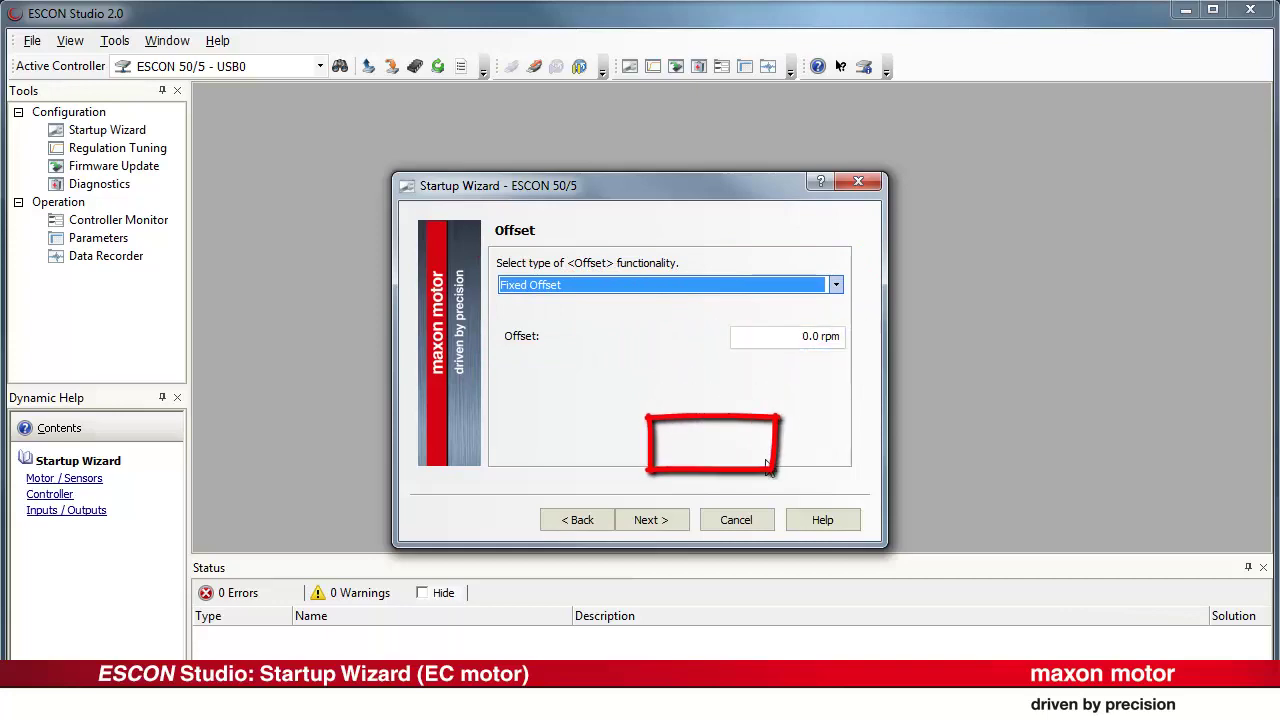
pyautogui.click(680, 526)
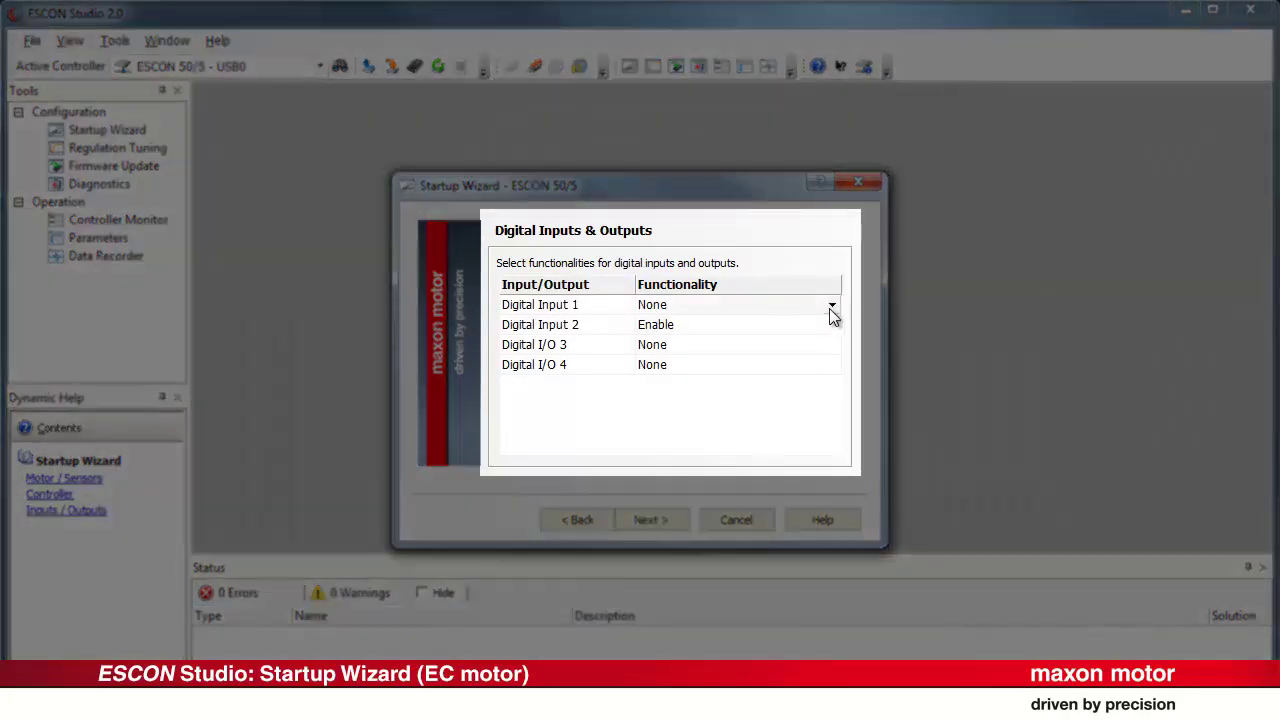
# - Leave Digital Input 1, Digital I/O 3 and Digital I/O 4 set to None and proceed to the analog inputs
pyautogui.click(831, 307)
pyautogui.click(831, 307)
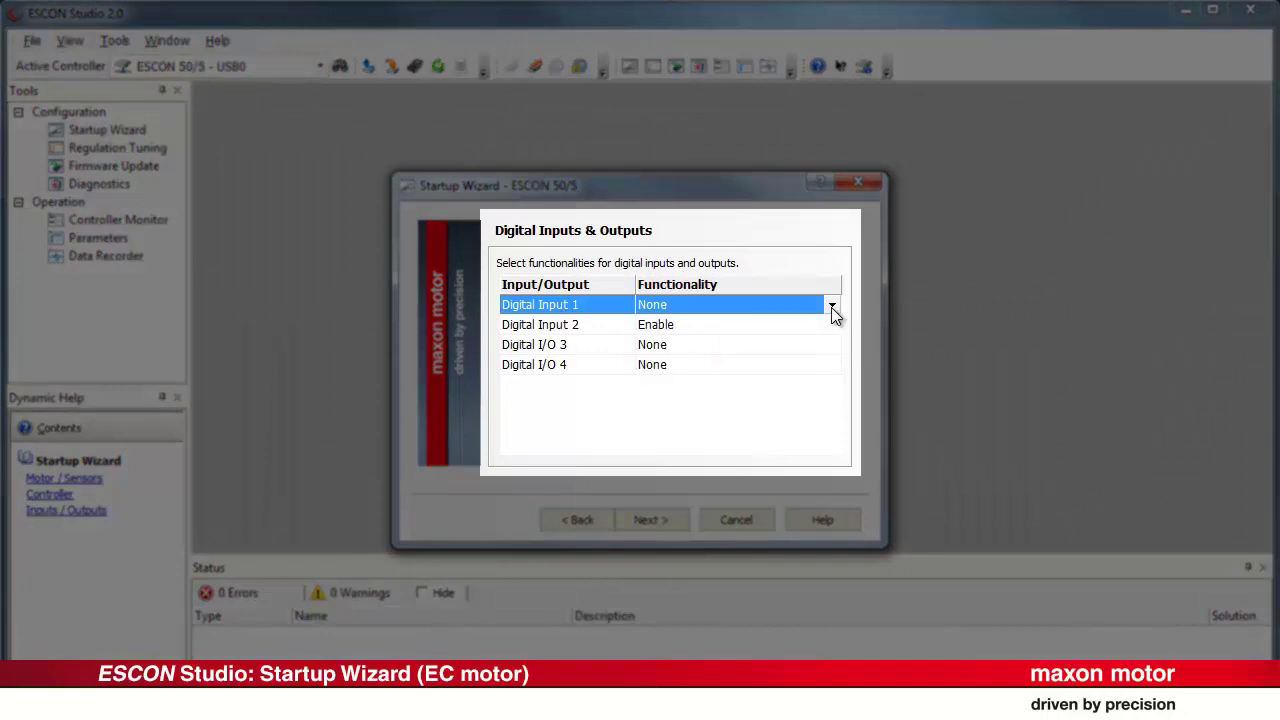
pyautogui.click(831, 344)
pyautogui.click(832, 346)
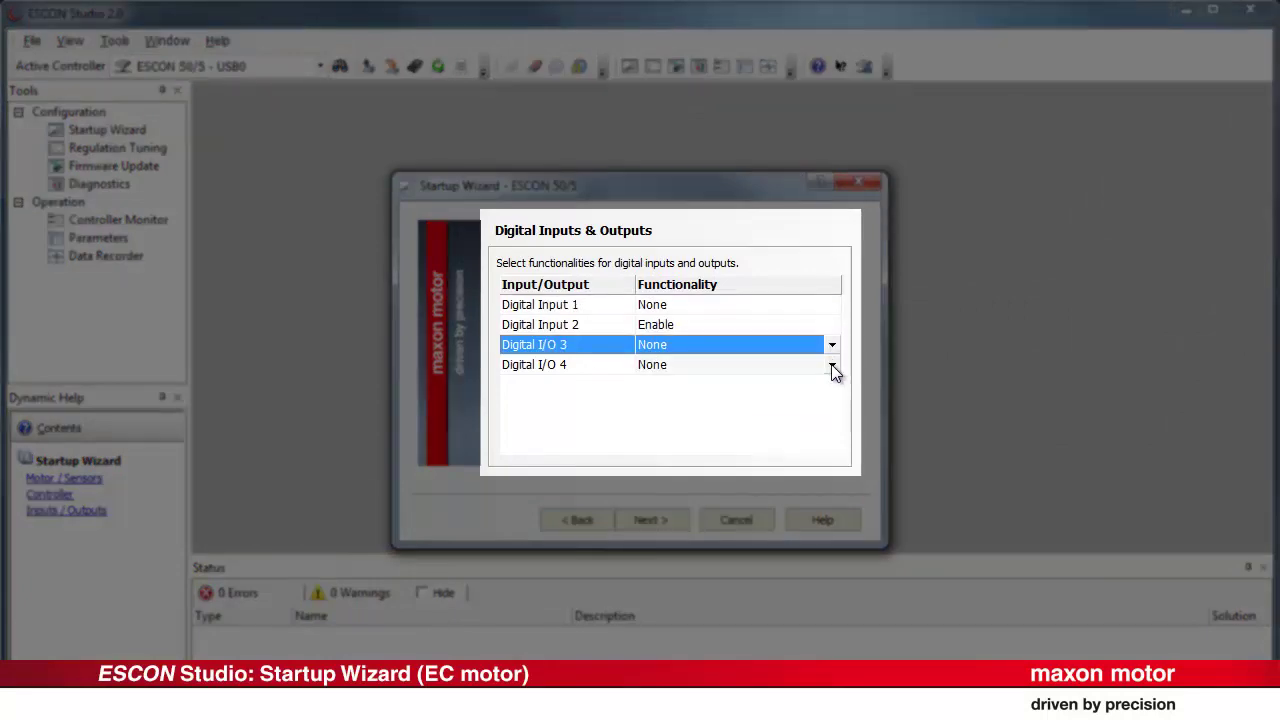
pyautogui.click(831, 368)
pyautogui.click(815, 376)
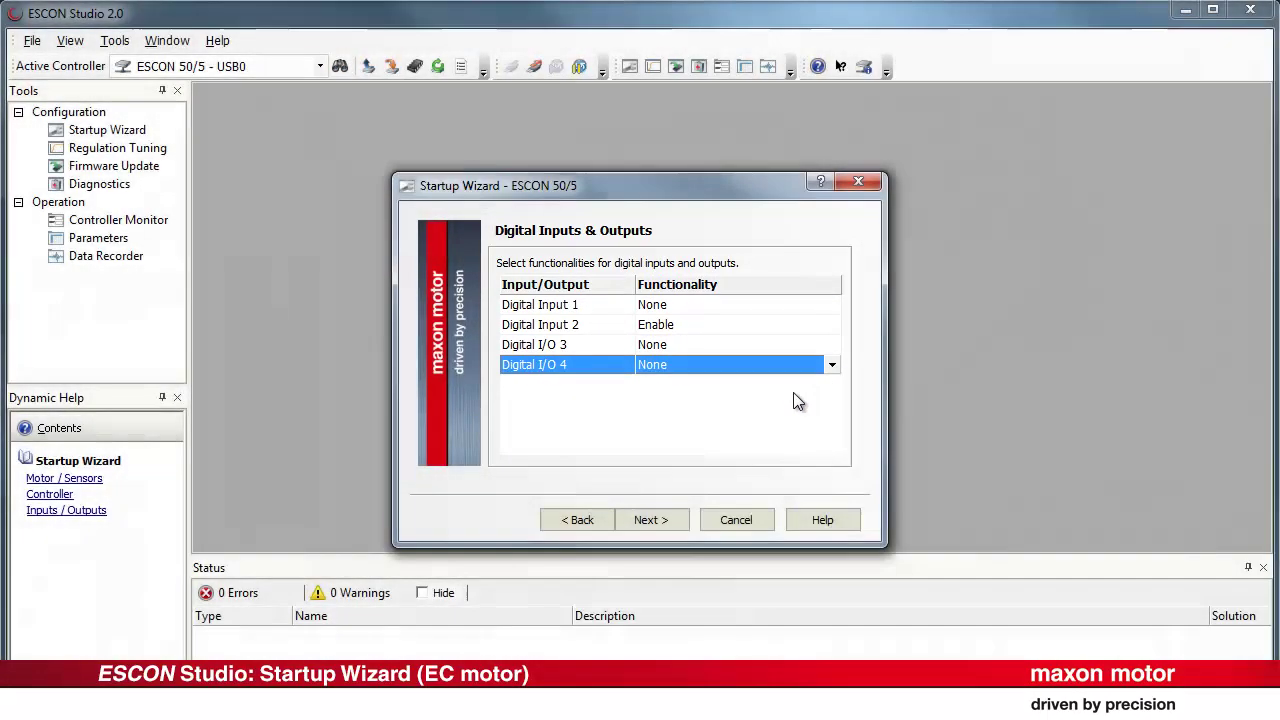
pyautogui.click(687, 527)
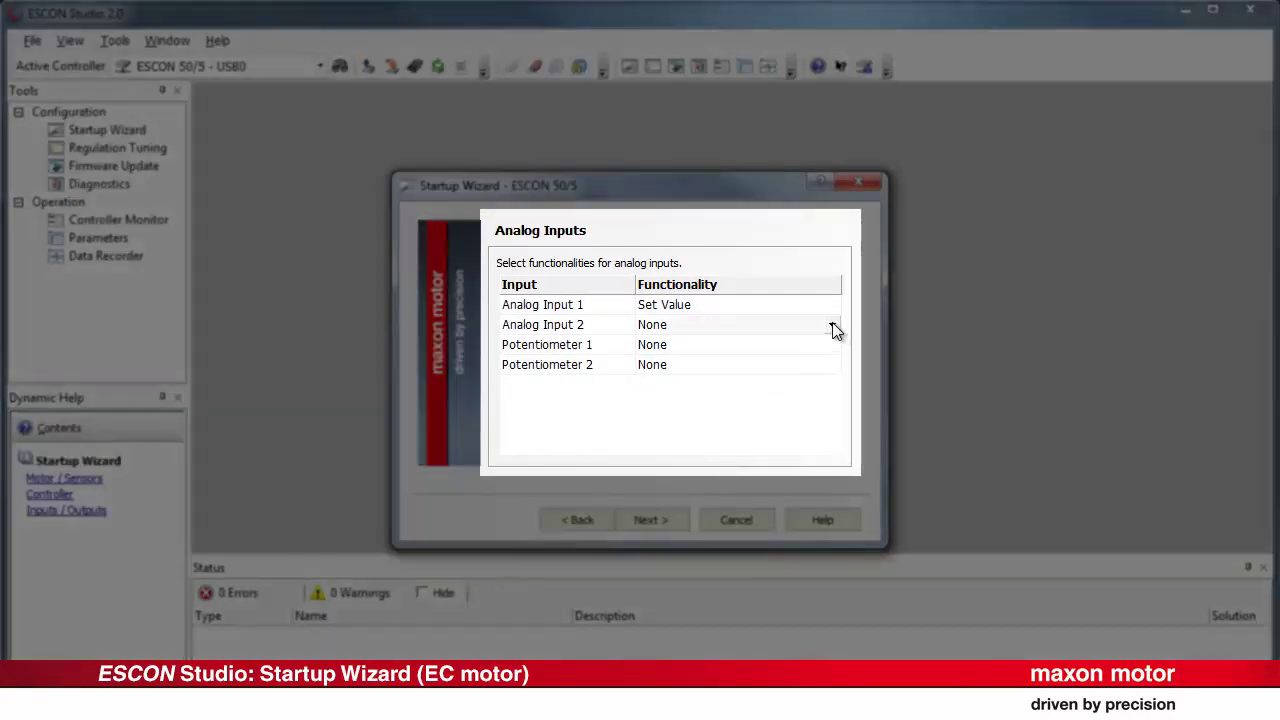
# - Leave Analog Input 2 and Potentiometers 1 and 2 set to None and proceed to the analog outputs
pyautogui.click(830, 326)
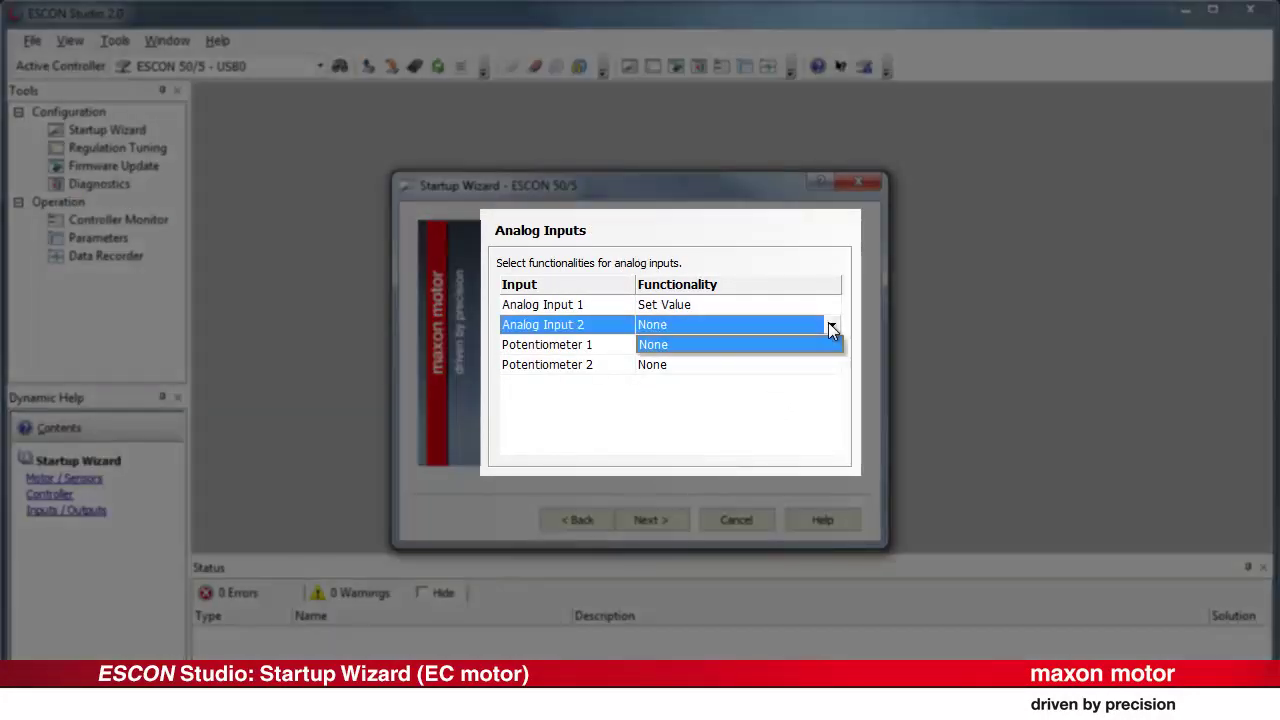
pyautogui.click(834, 343)
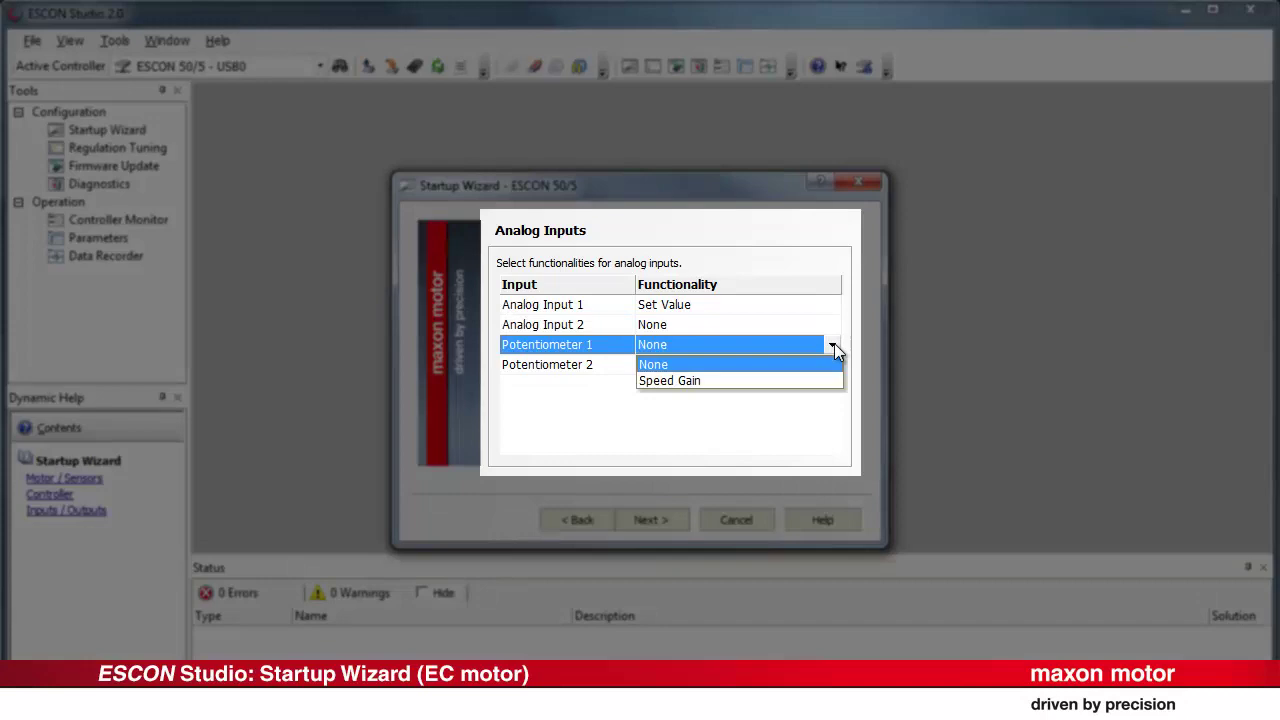
pyautogui.click(836, 362)
pyautogui.click(835, 362)
pyautogui.click(835, 361)
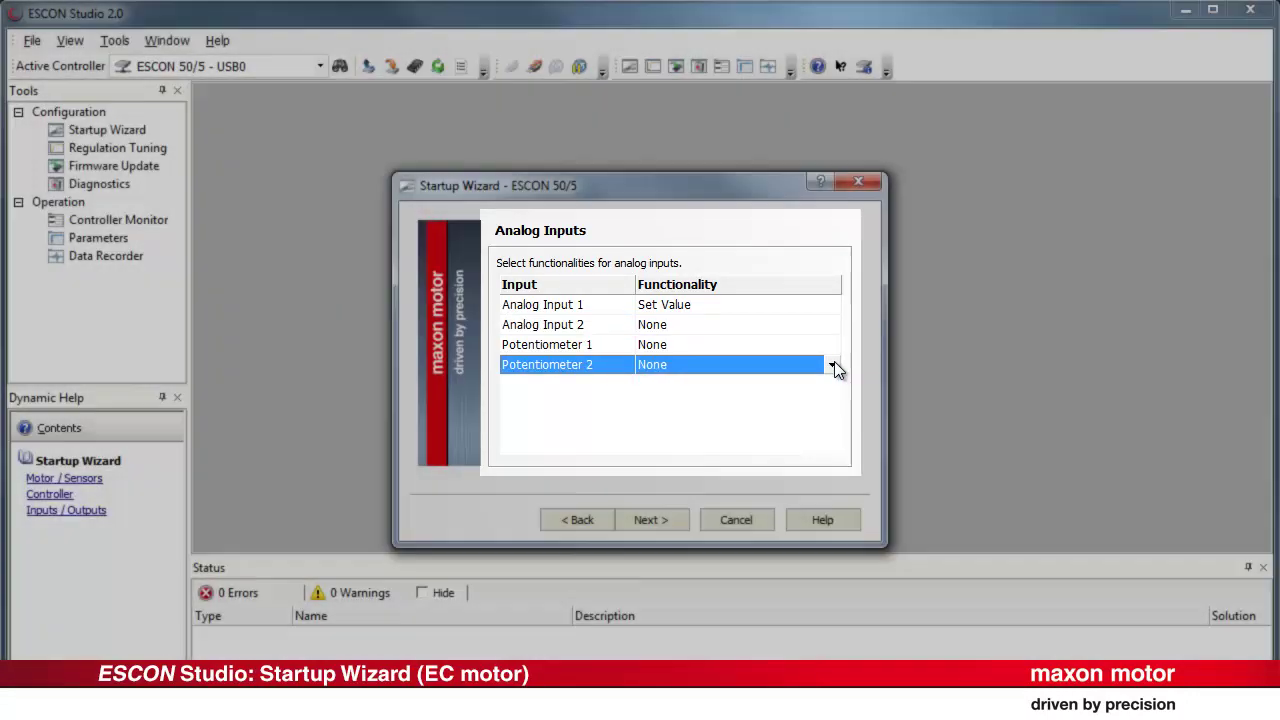
pyautogui.click(689, 524)
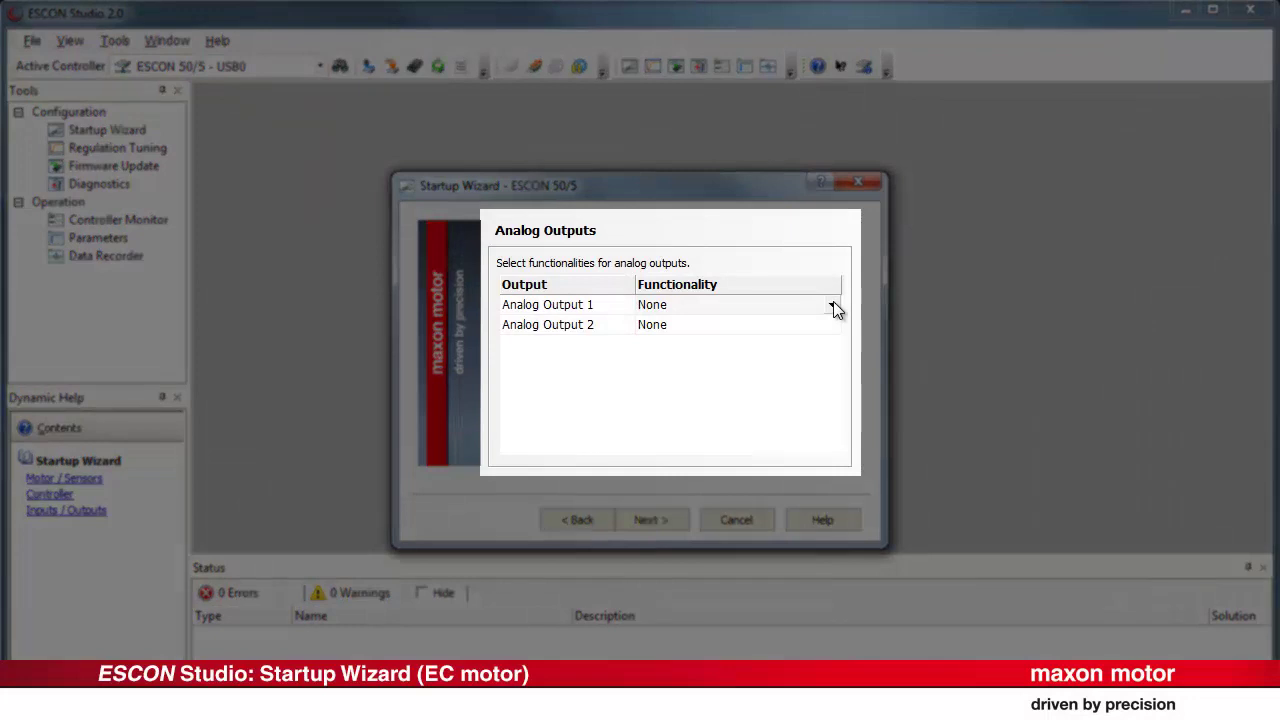
# - Assign the Fixed Value functionality to Analog Output 1 with a value of 4 V and proceed to the configuration summary
pyautogui.click(833, 304)
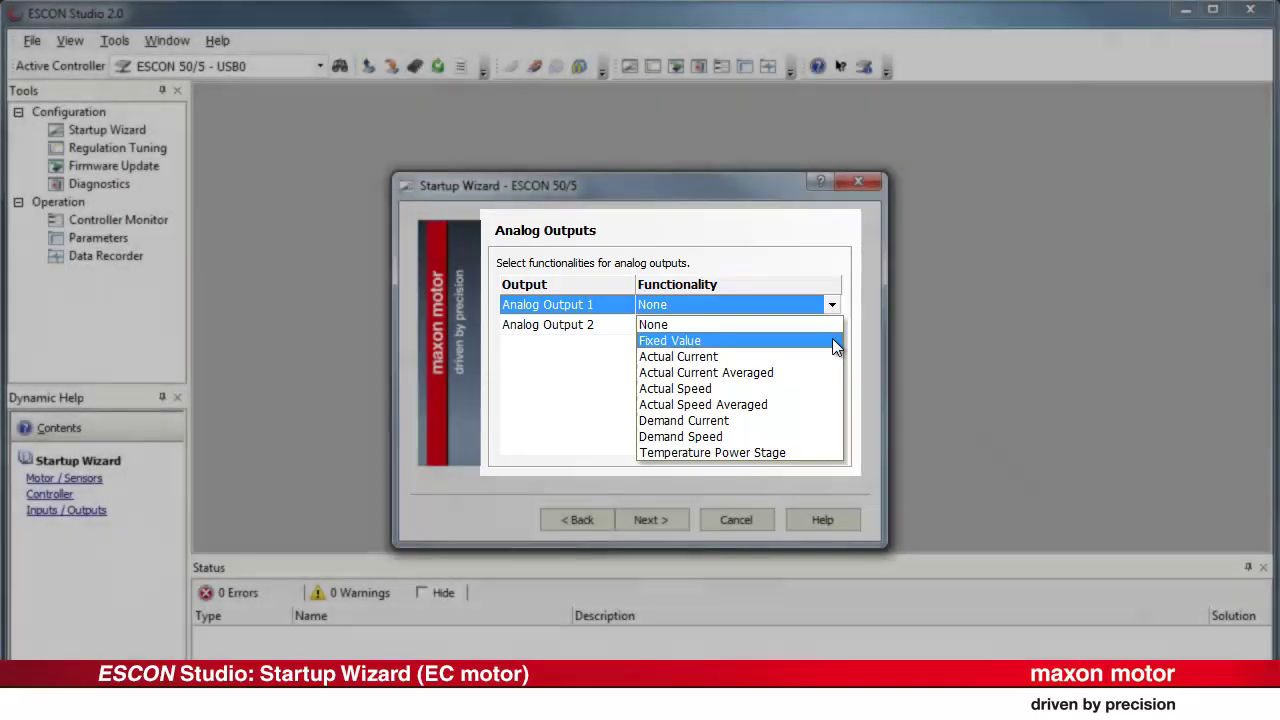
pyautogui.click(832, 340)
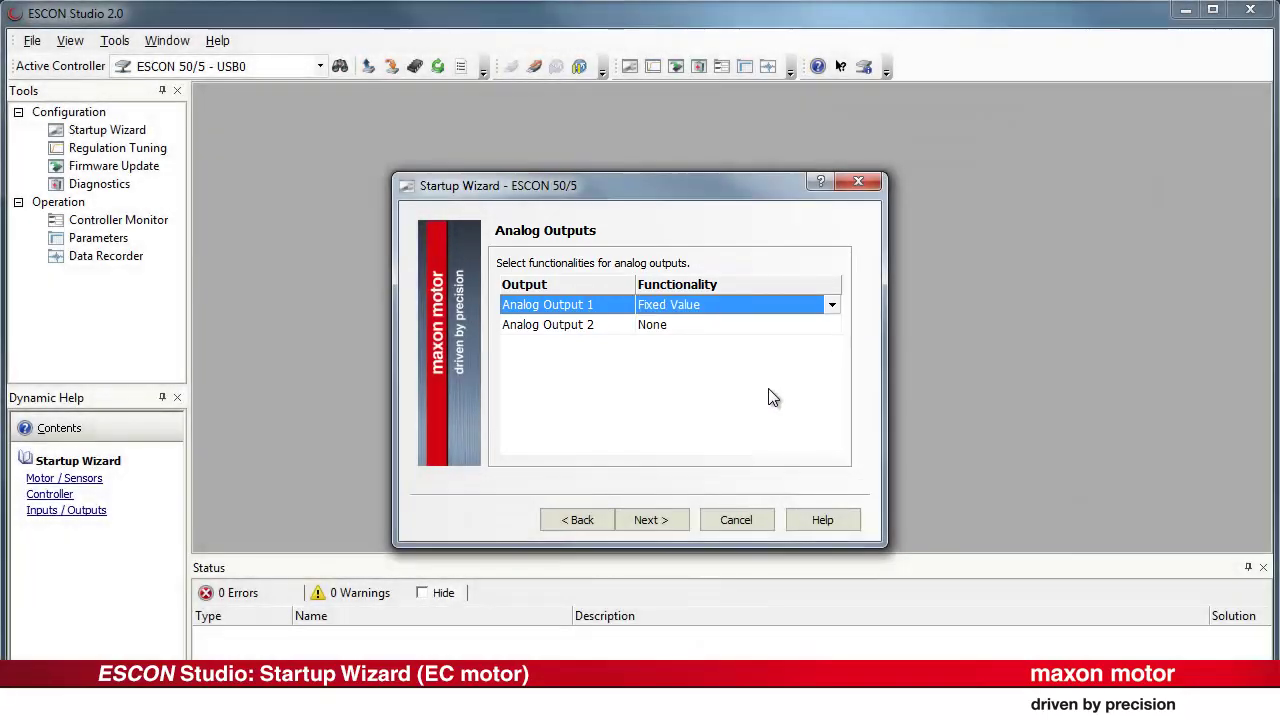
pyautogui.click(686, 527)
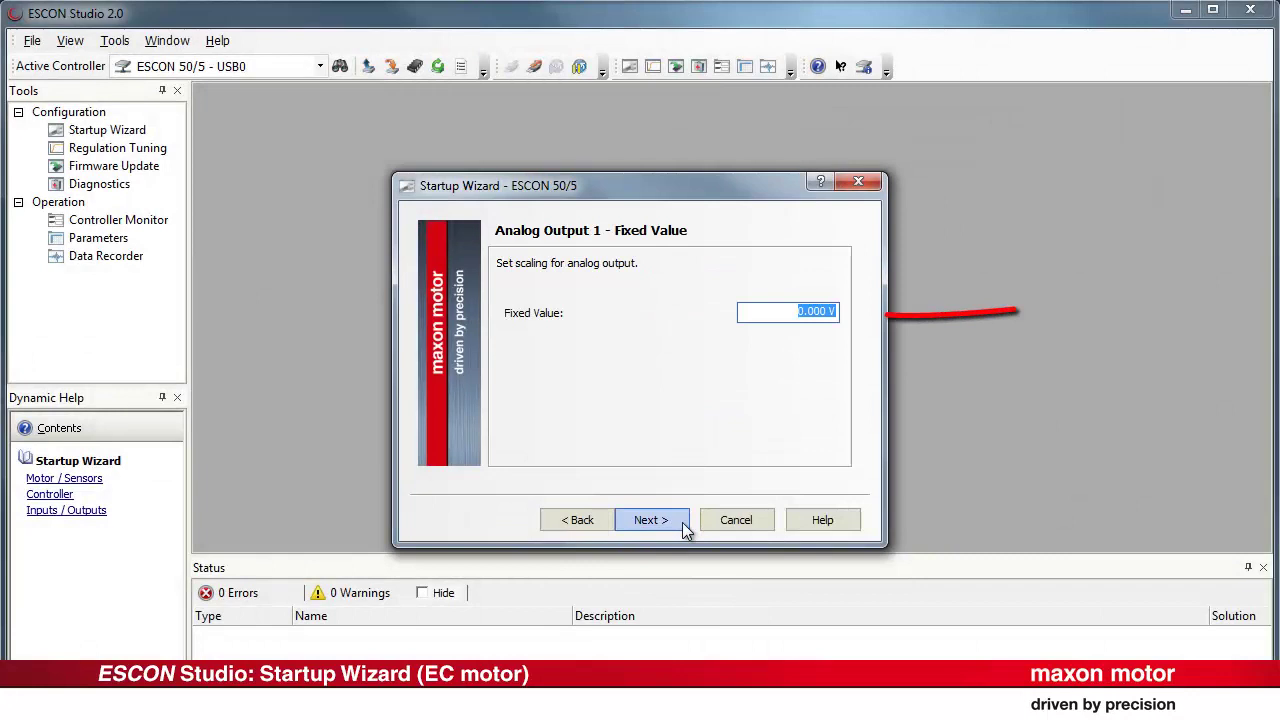
pyautogui.write('4')
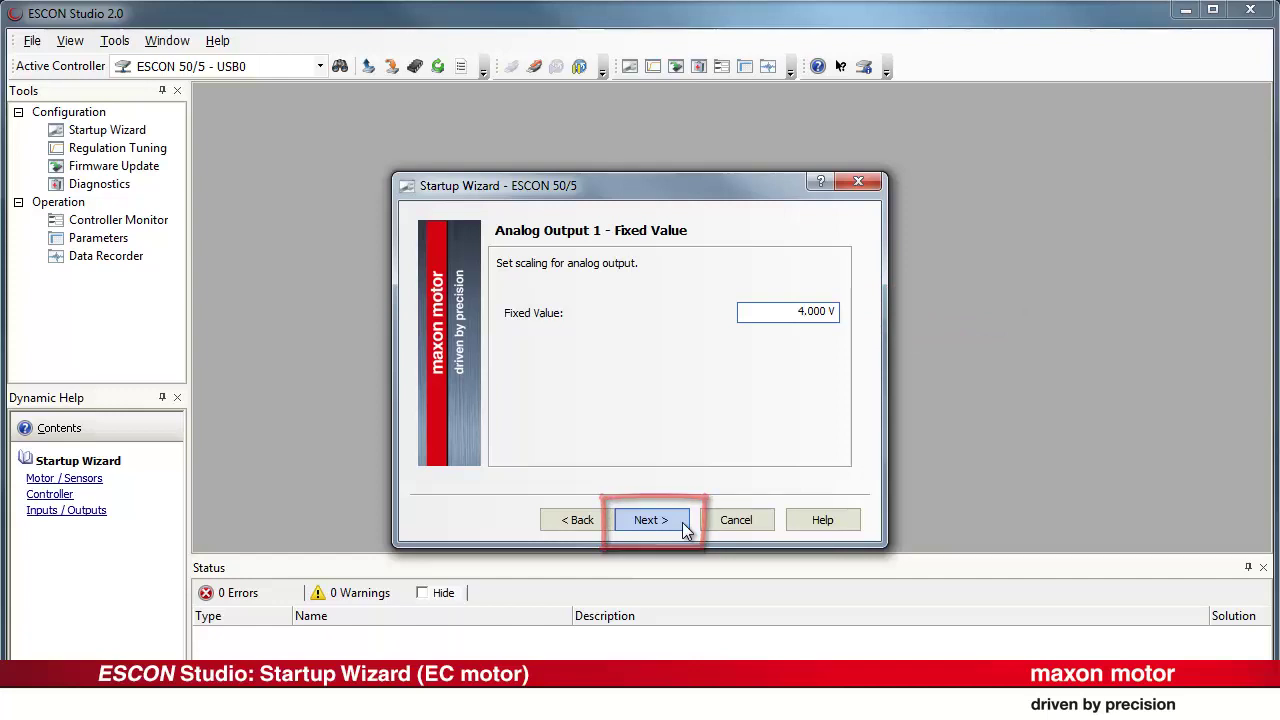
pyautogui.click(686, 528)
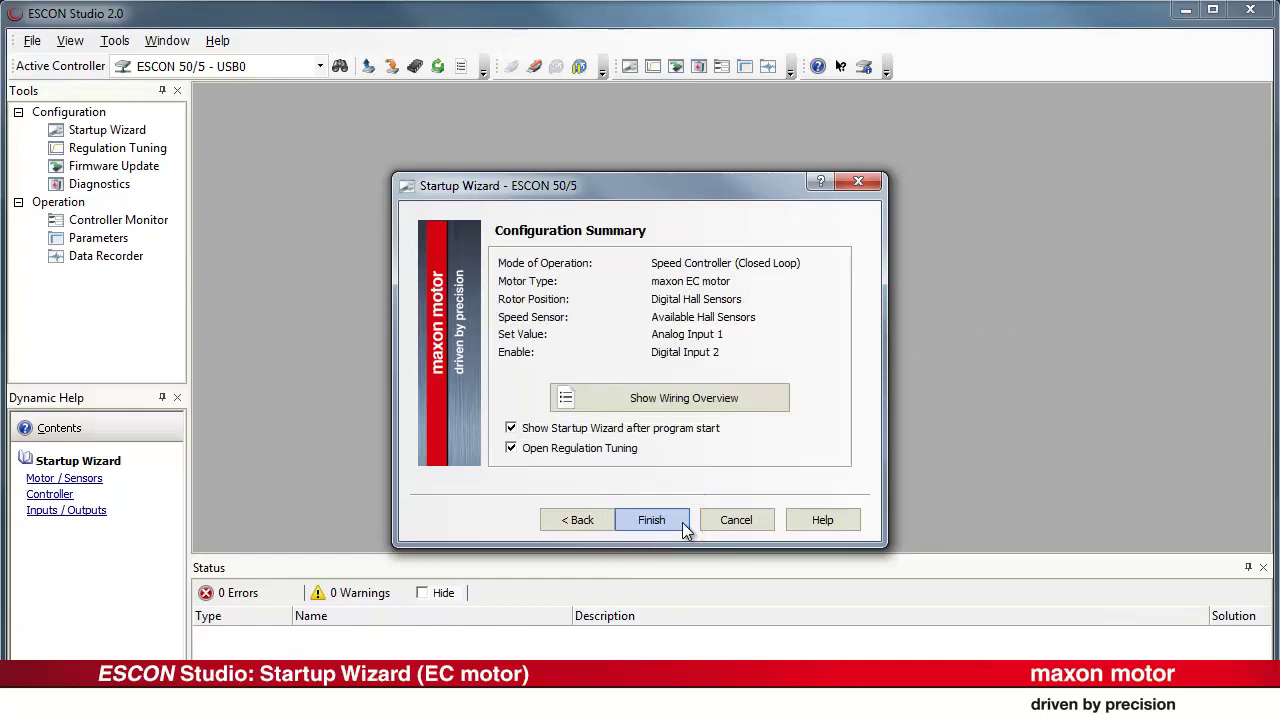
# - Open the wiring overview for the configuration and review it through to the USB connector table
pyautogui.click(779, 410)
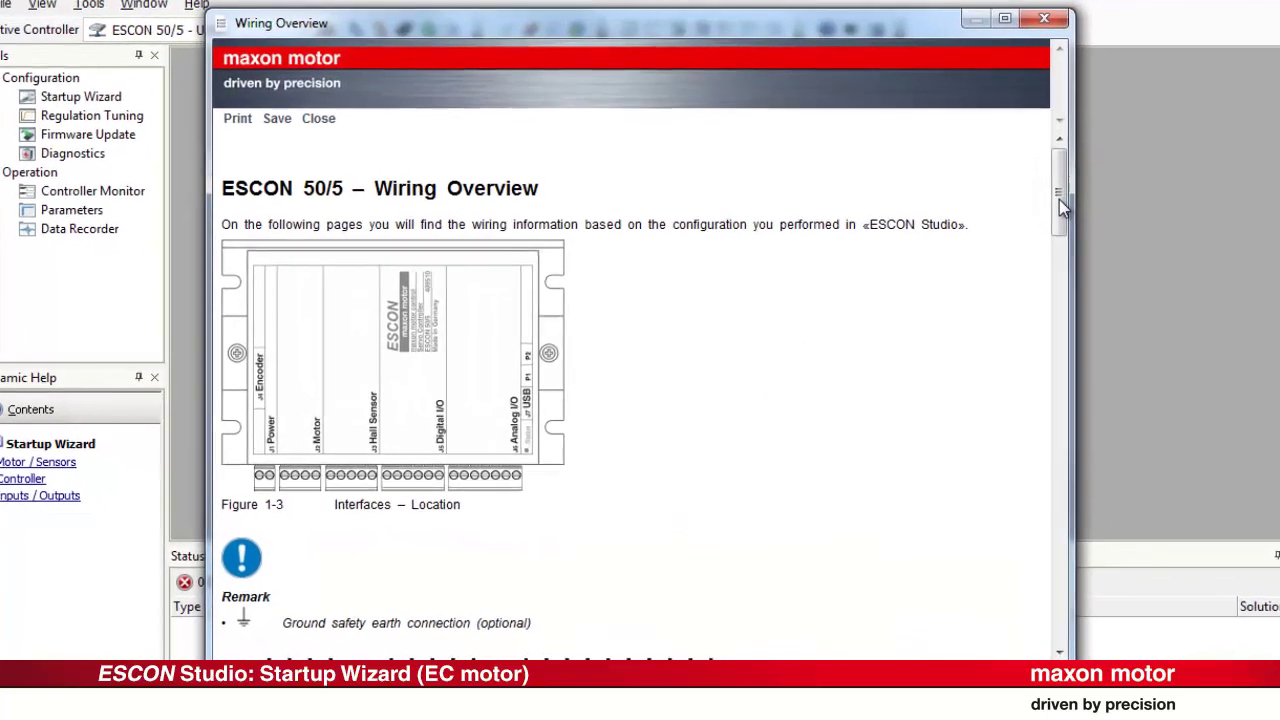
pyautogui.moveTo(1063, 195)
pyautogui.mouseDown()
pyautogui.moveTo(1064, 620)
pyautogui.moveTo(1061, 606)
pyautogui.mouseUp()
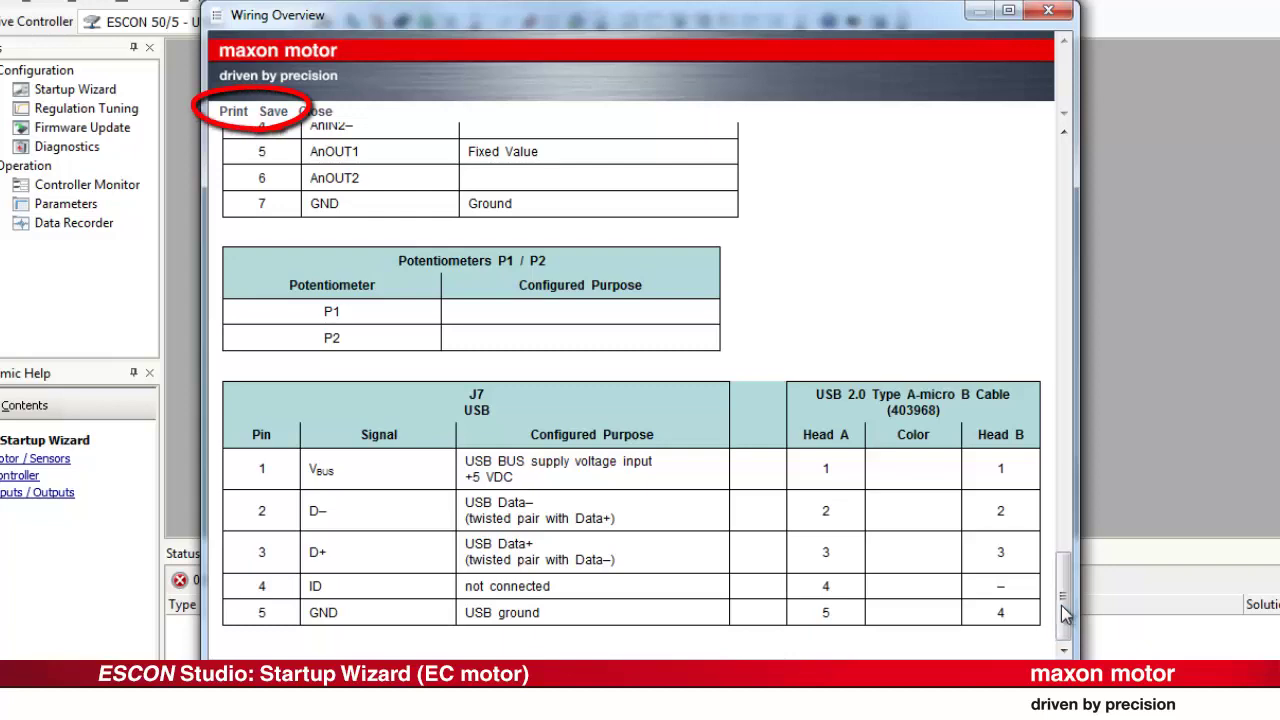